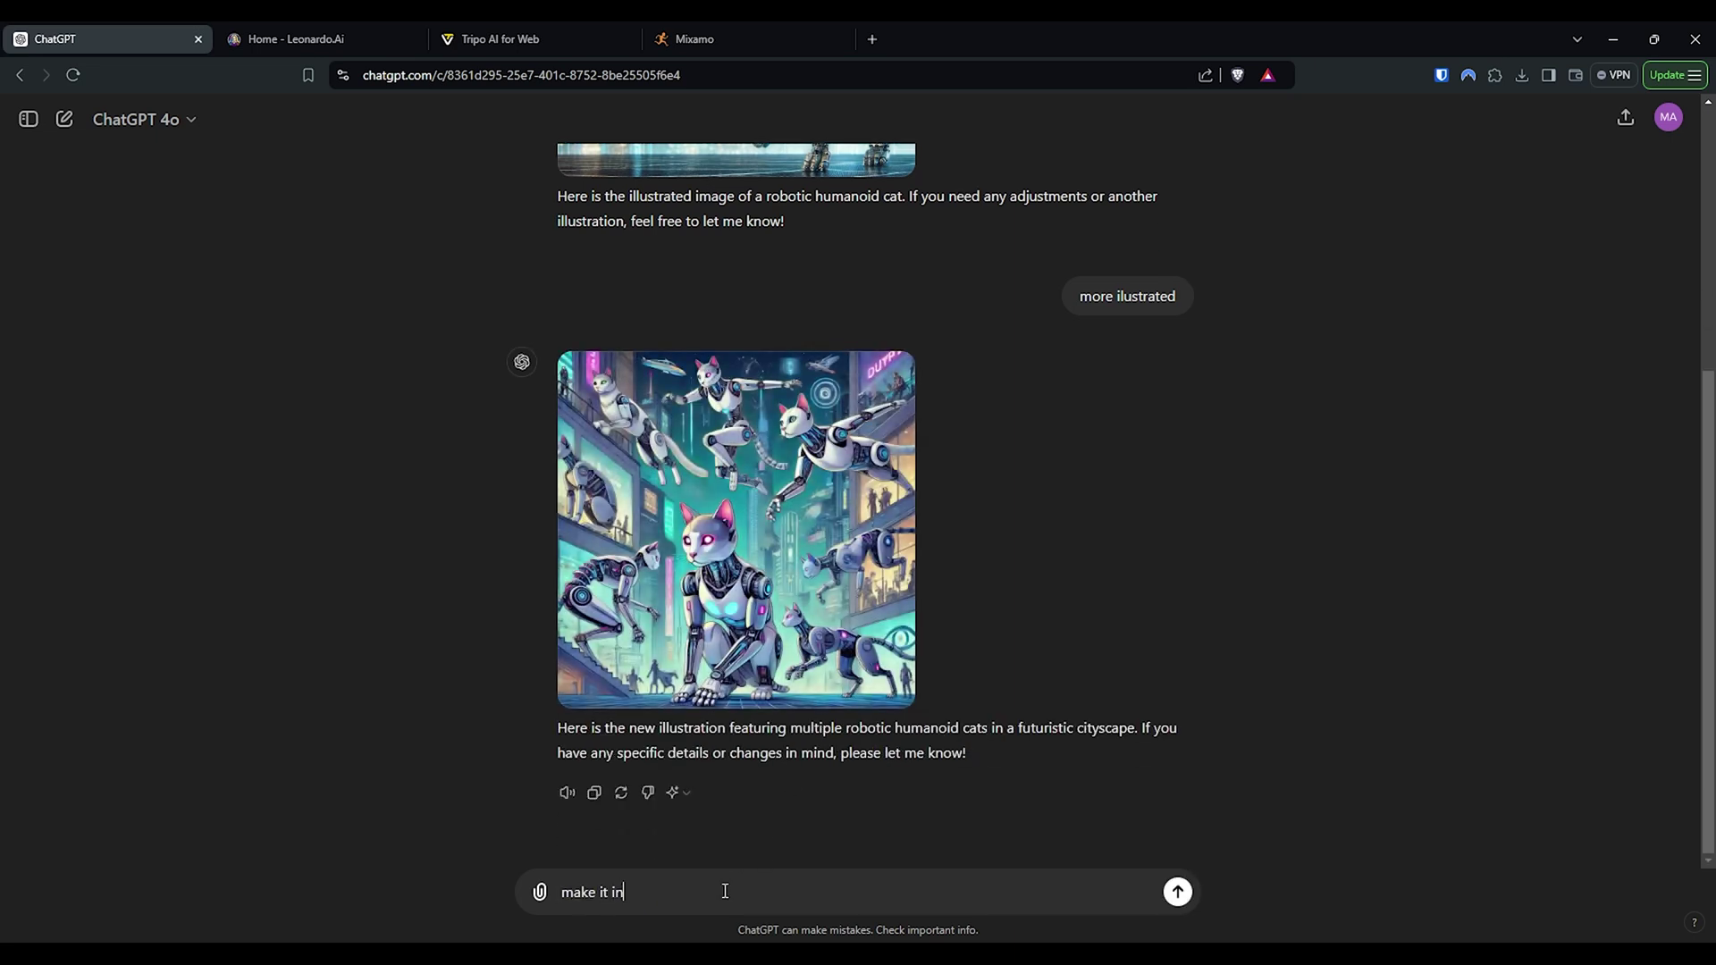
- Prompt for the robotic cat image with "make it in T pose", followed by "show full body"
{"action": "type", "text": "pose"}
{"action": "key", "text": "Return"}
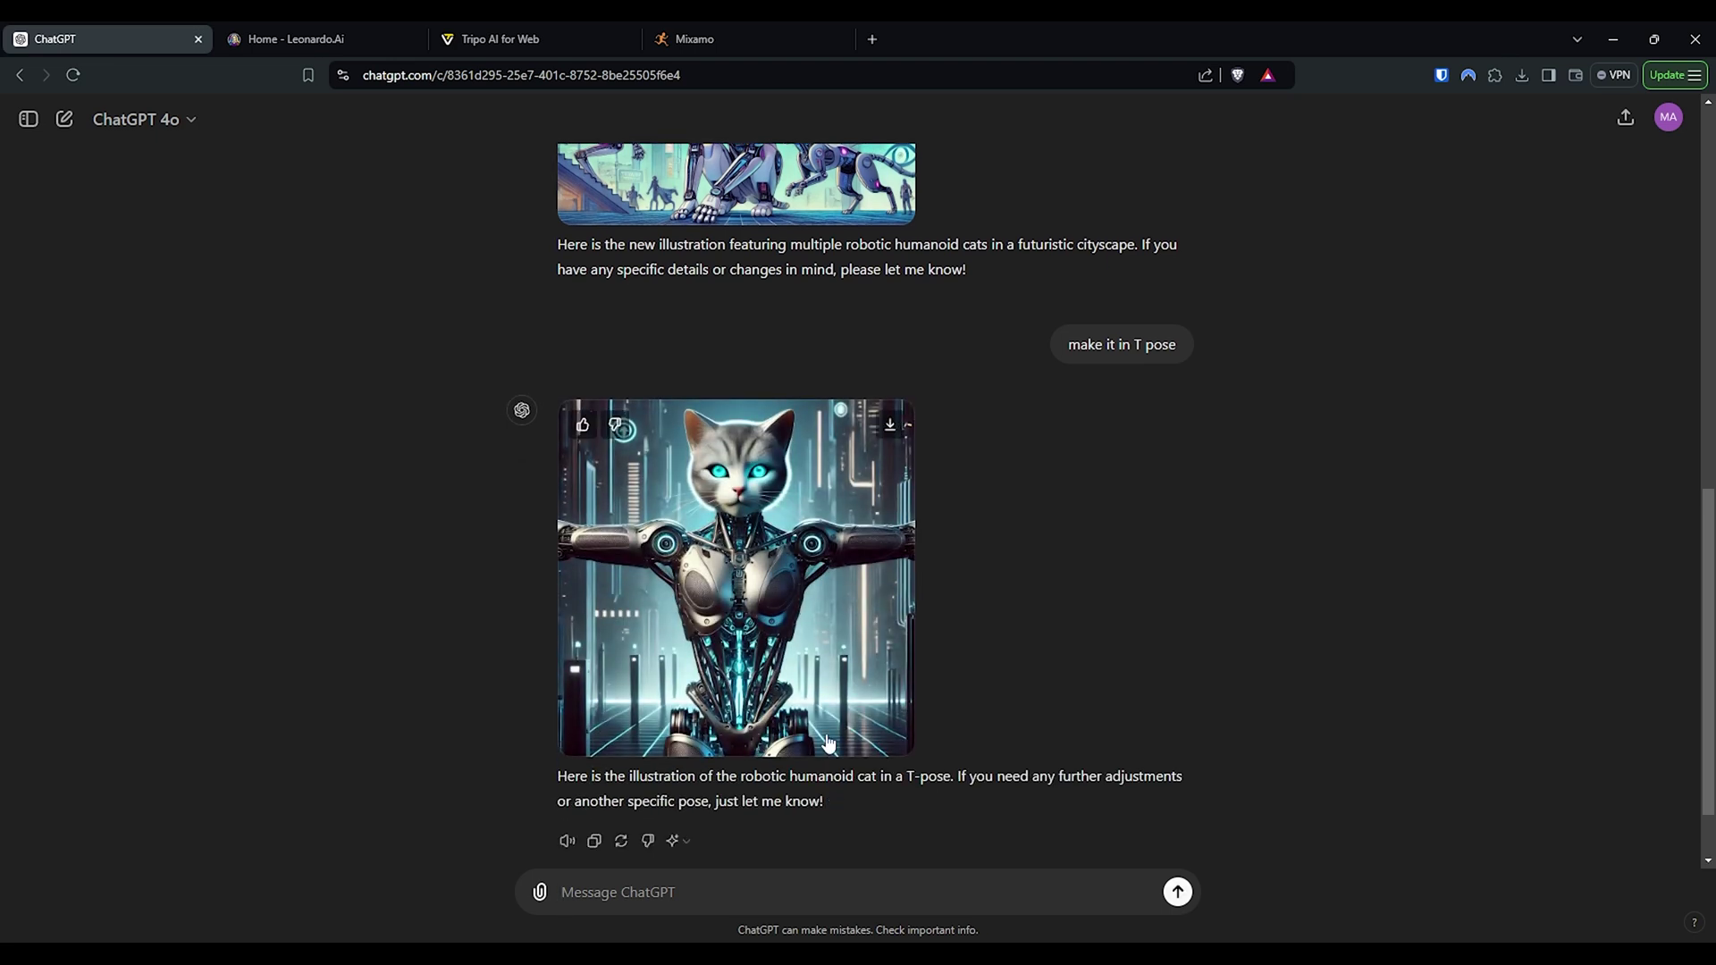
{"action": "type", "text": "show full body"}
{"action": "key", "text": "Return"}
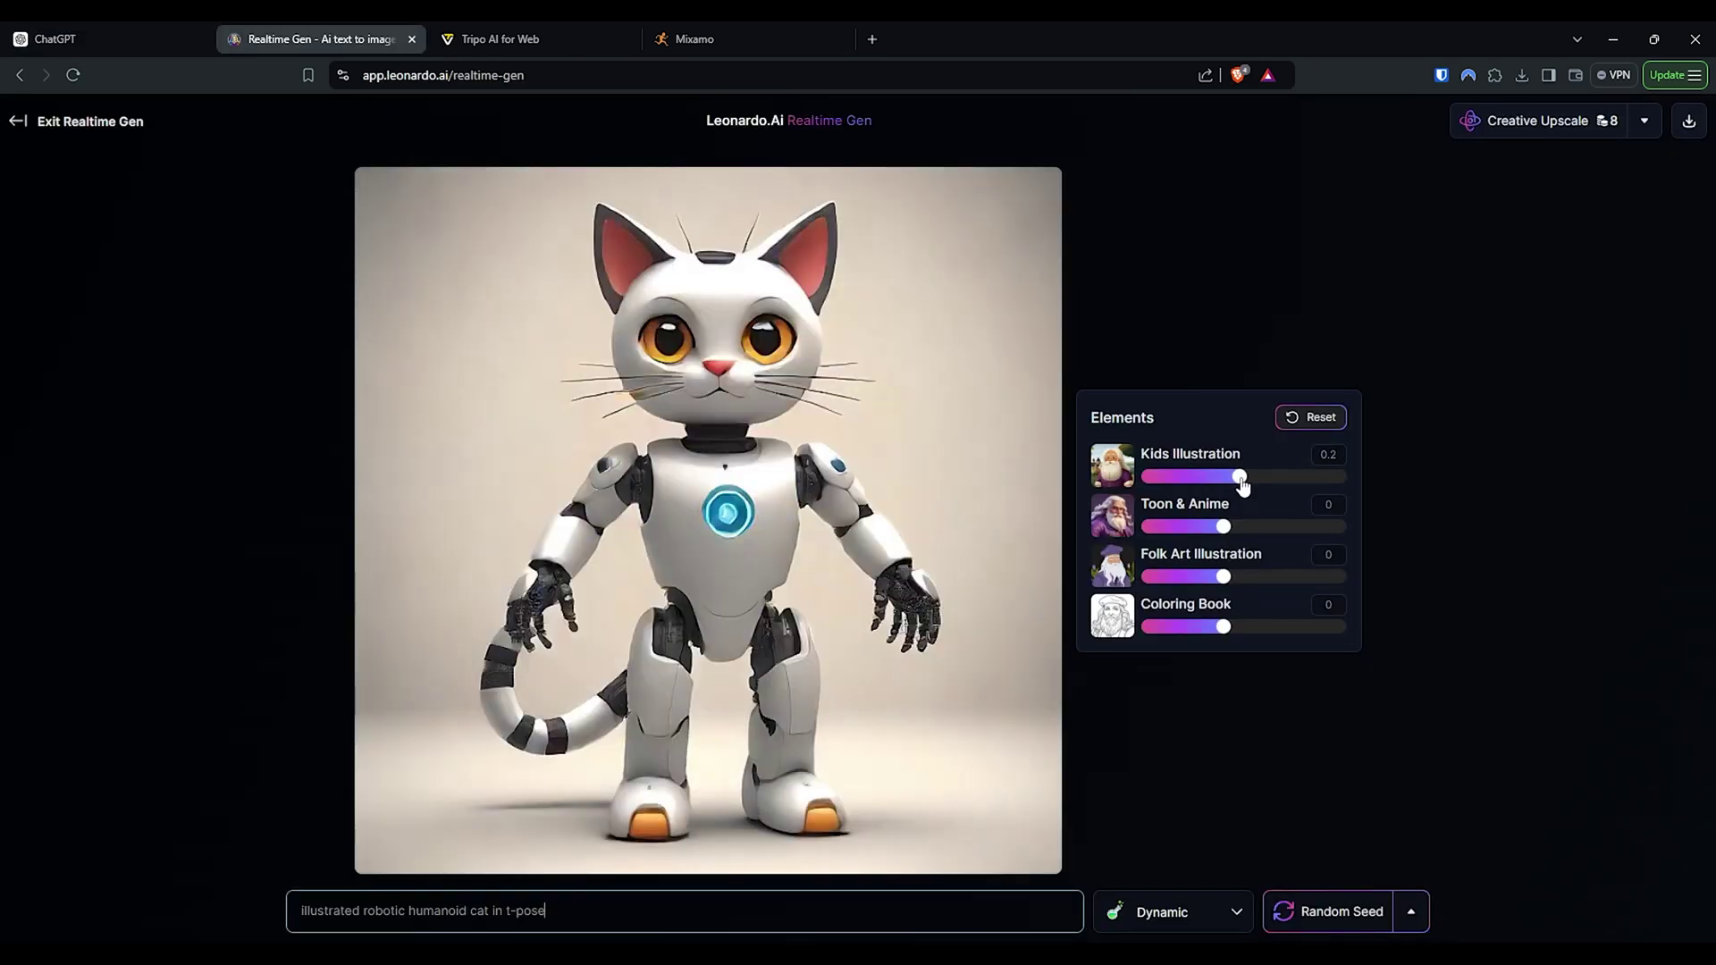
- Increase the Kids Illustration element strength for the robotic cat image in Leonardo.Ai
{"action": "left_click_drag", "start_coordinate": [1249, 485], "coordinate": [1259, 486]}
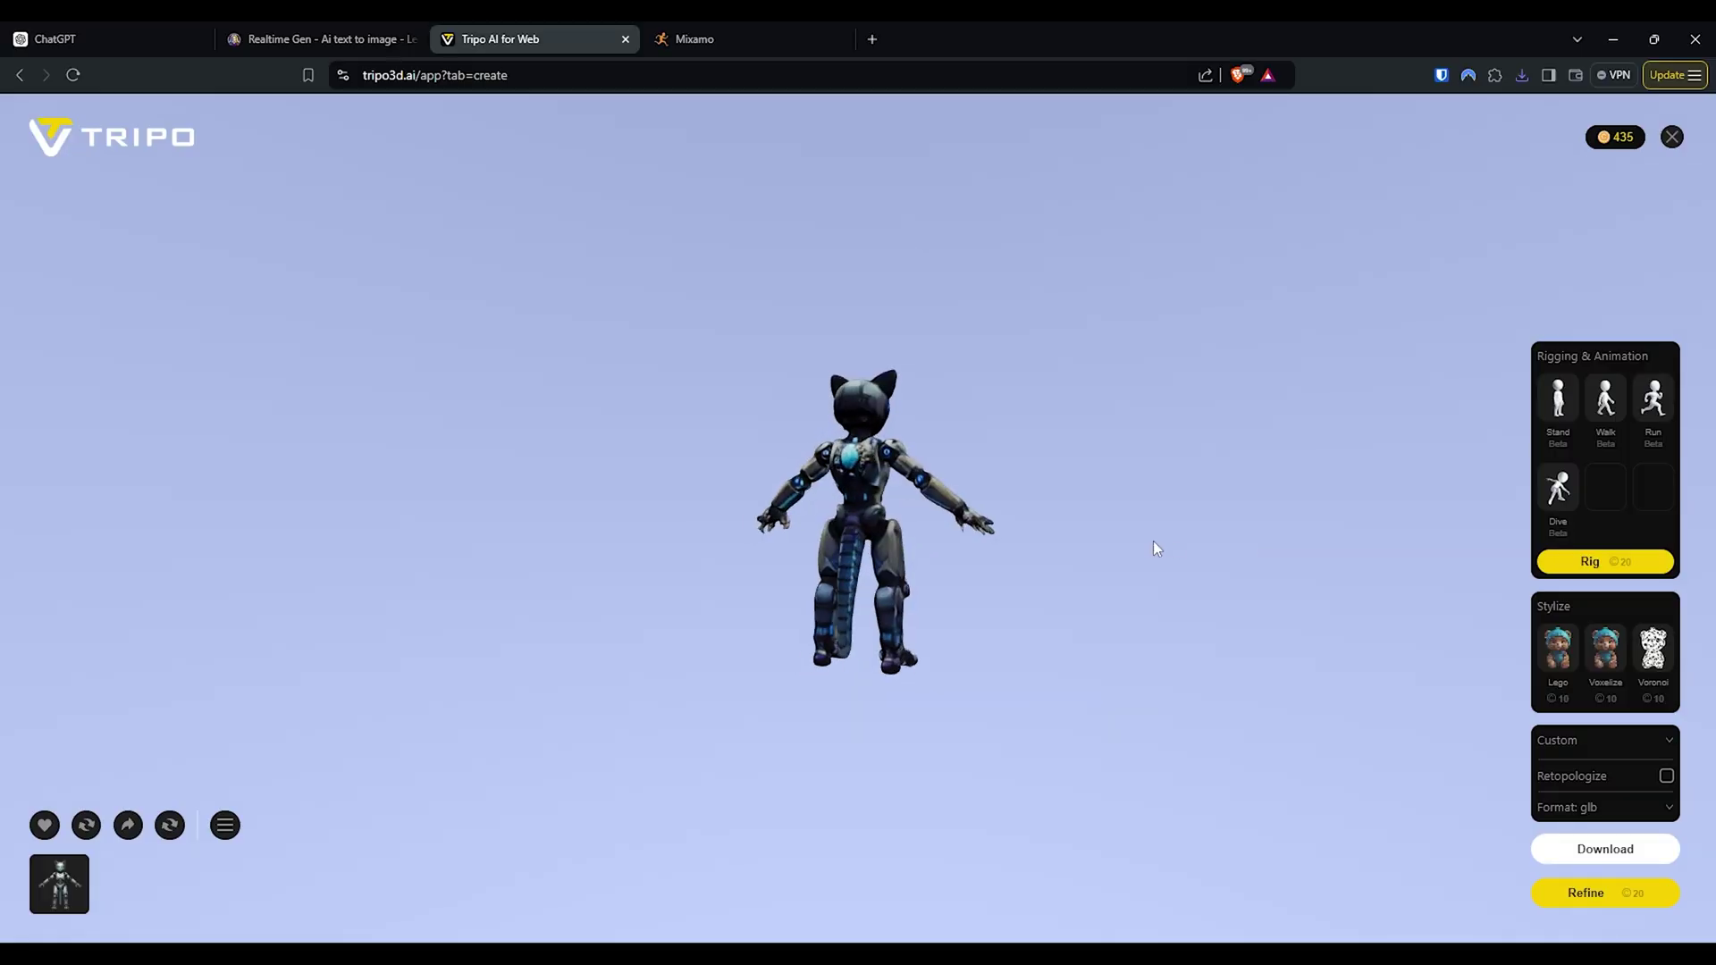
- Examine the generated robotic cat model from all sides in Tripo and check its custom export options
{"action": "scroll", "coordinate": [927, 530], "scroll_direction": "up", "scroll_amount": 5}
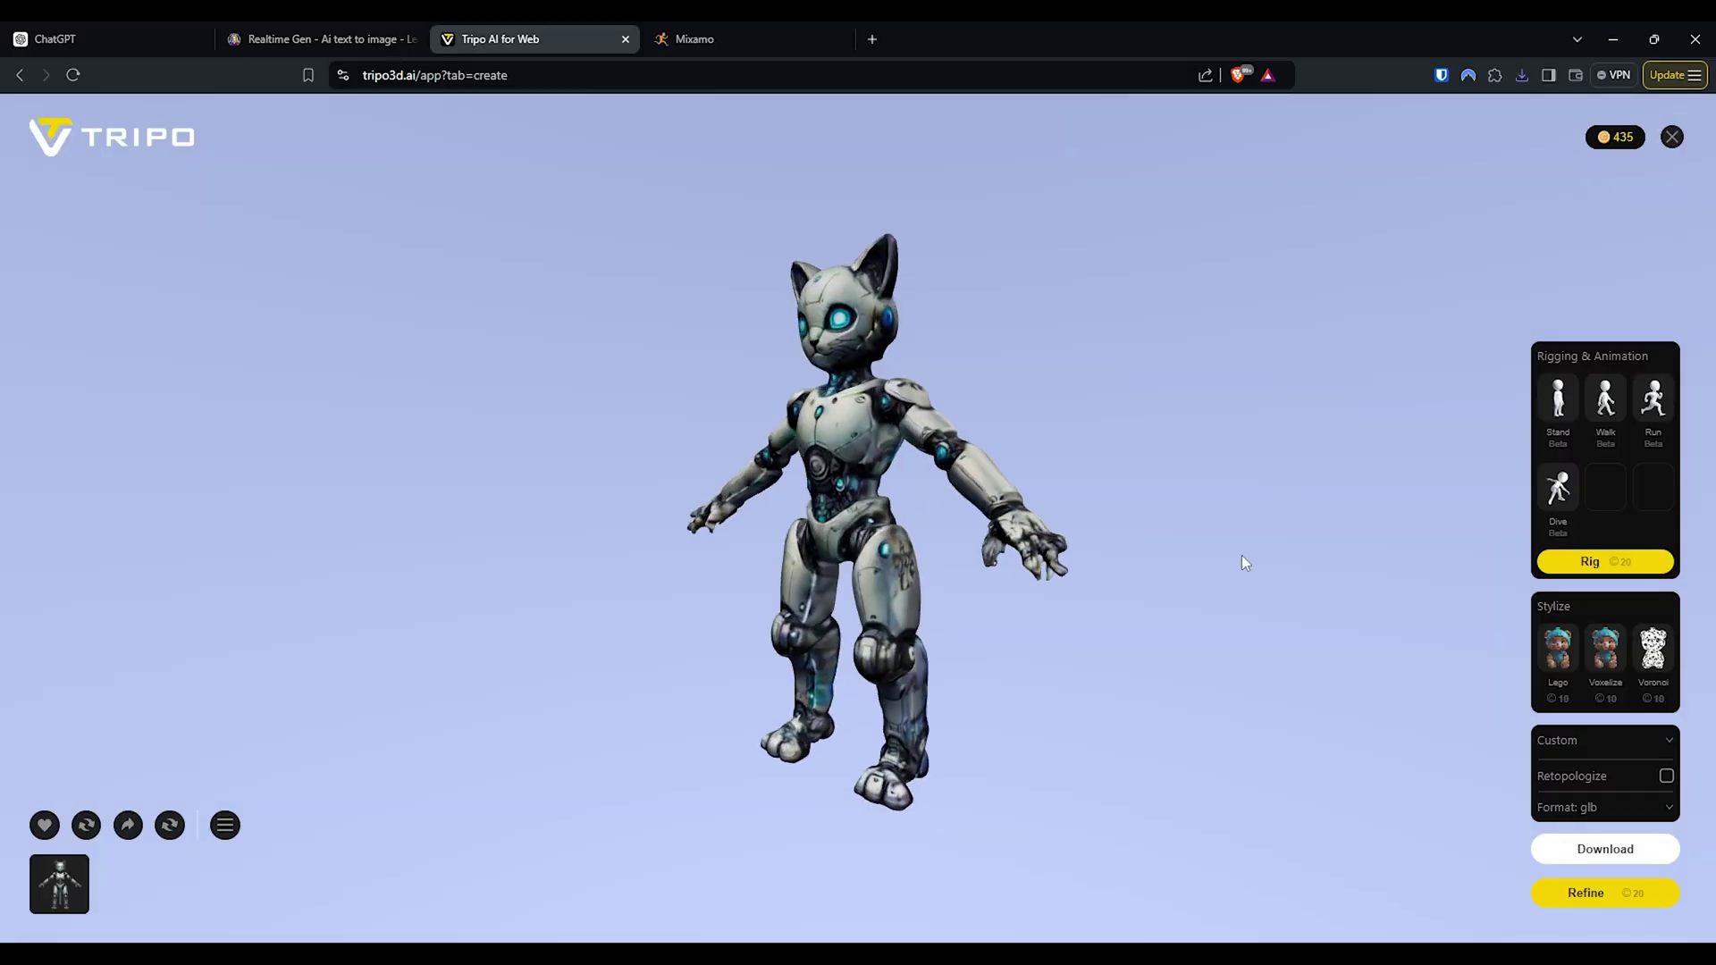
{"action": "left_click_drag", "start_coordinate": [856, 576], "coordinate": [963, 589]}
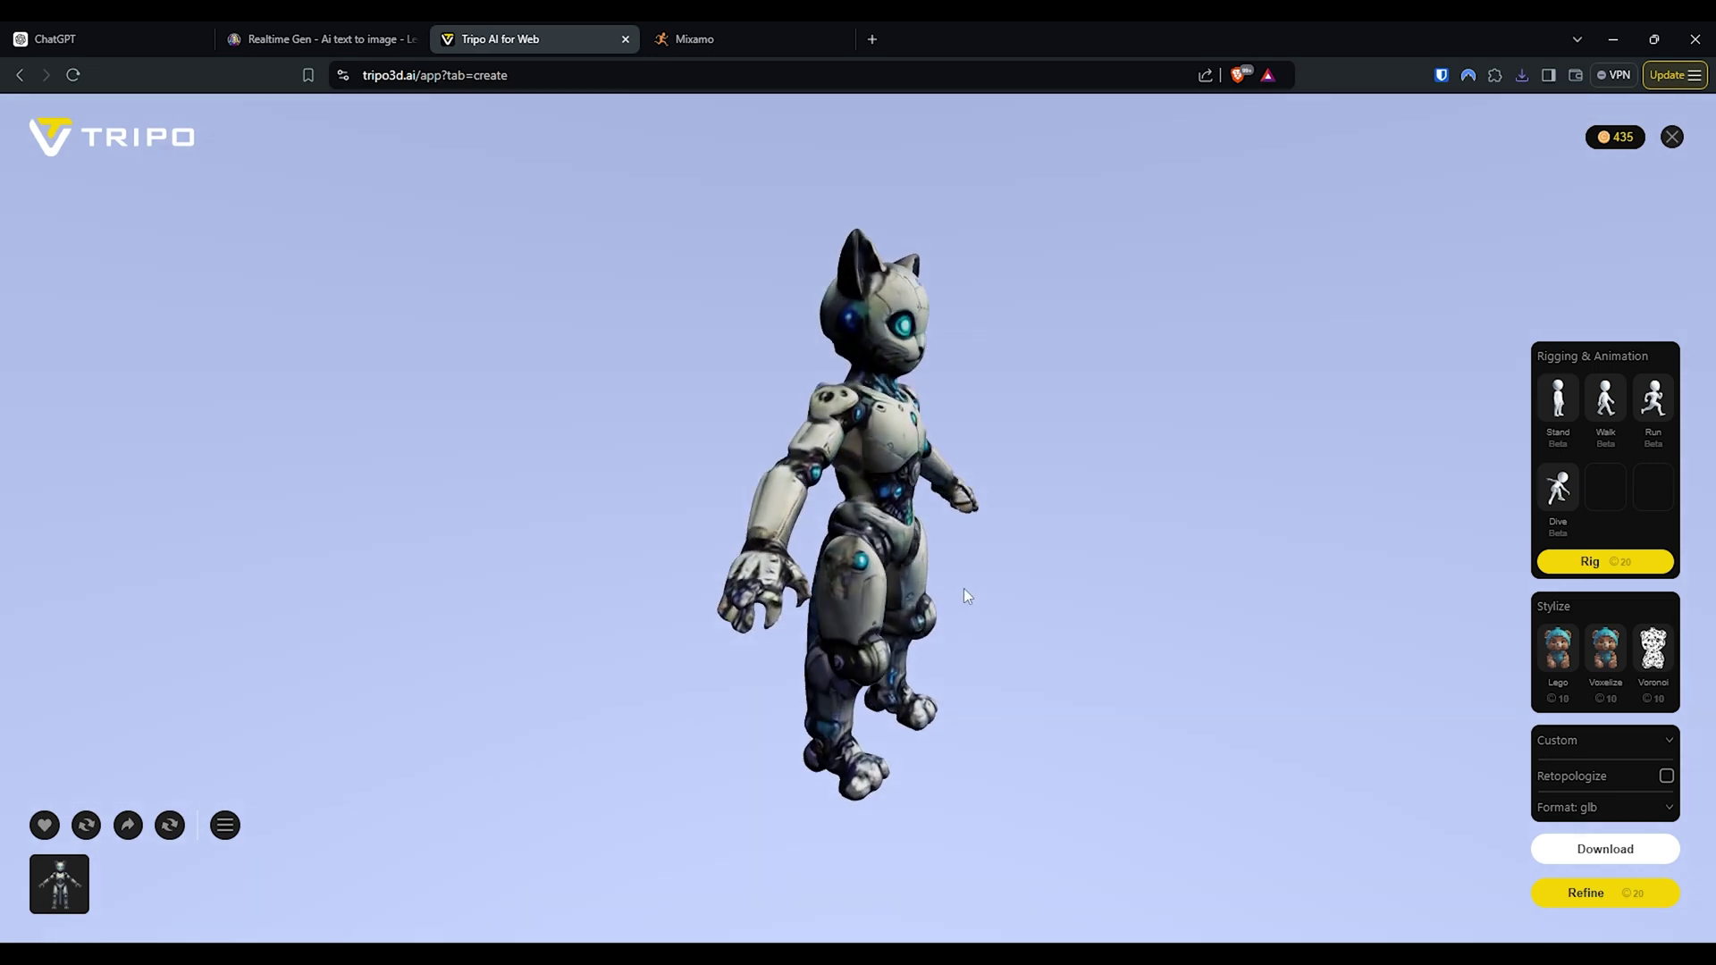
{"action": "scroll", "coordinate": [858, 599], "scroll_direction": "up", "scroll_amount": 5}
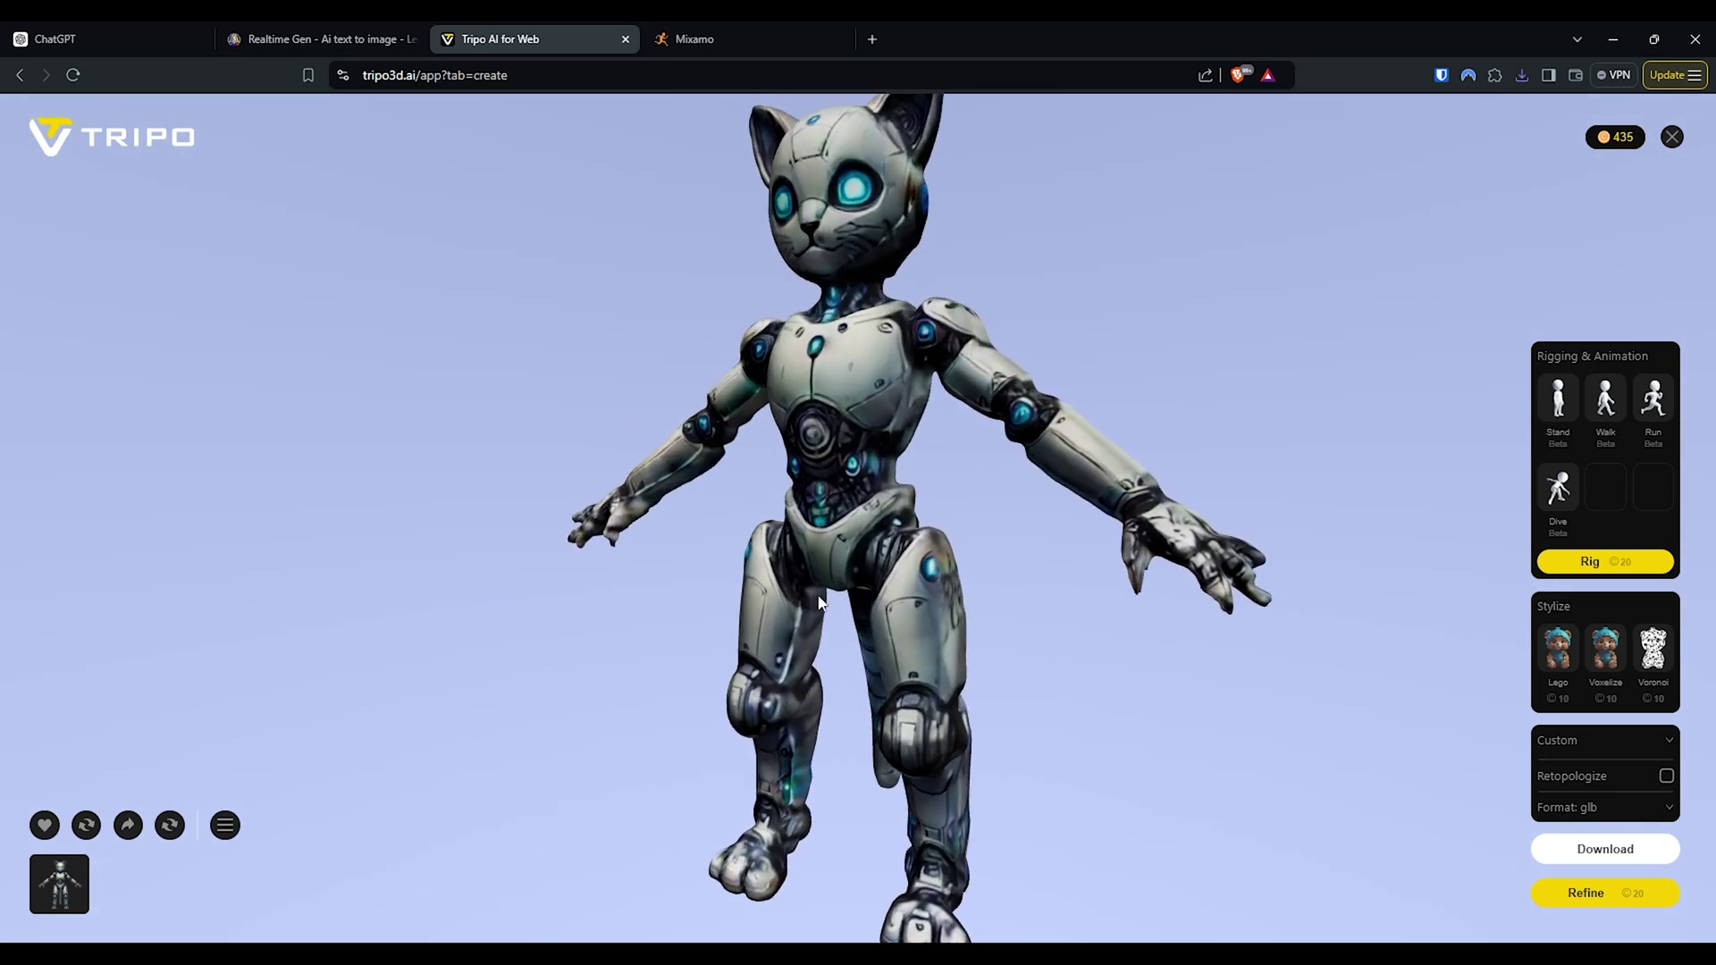
{"action": "left_click_drag", "start_coordinate": [802, 598], "coordinate": [1385, 644]}
{"action": "scroll", "coordinate": [876, 585], "scroll_direction": "down", "scroll_amount": 5}
{"action": "scroll", "coordinate": [878, 585], "scroll_direction": "up", "scroll_amount": 2}
{"action": "left_click_drag", "start_coordinate": [854, 566], "coordinate": [1053, 536]}
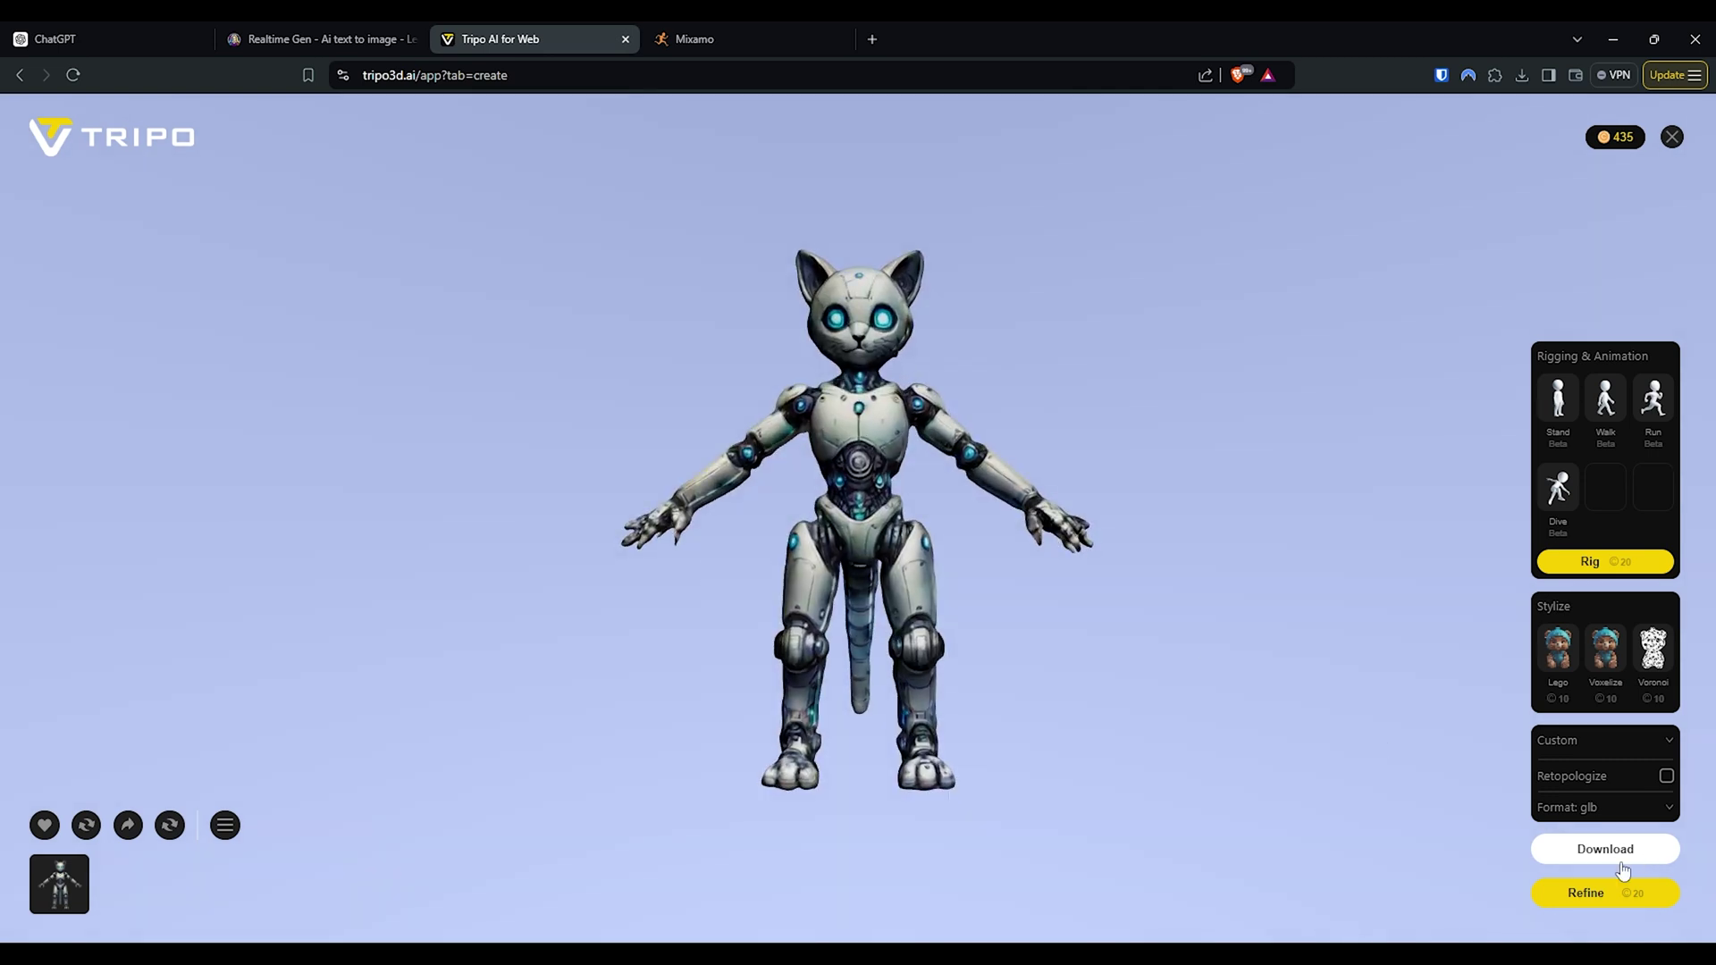
{"action": "left_click", "coordinate": [1573, 740]}
{"action": "left_click", "coordinate": [1590, 728]}
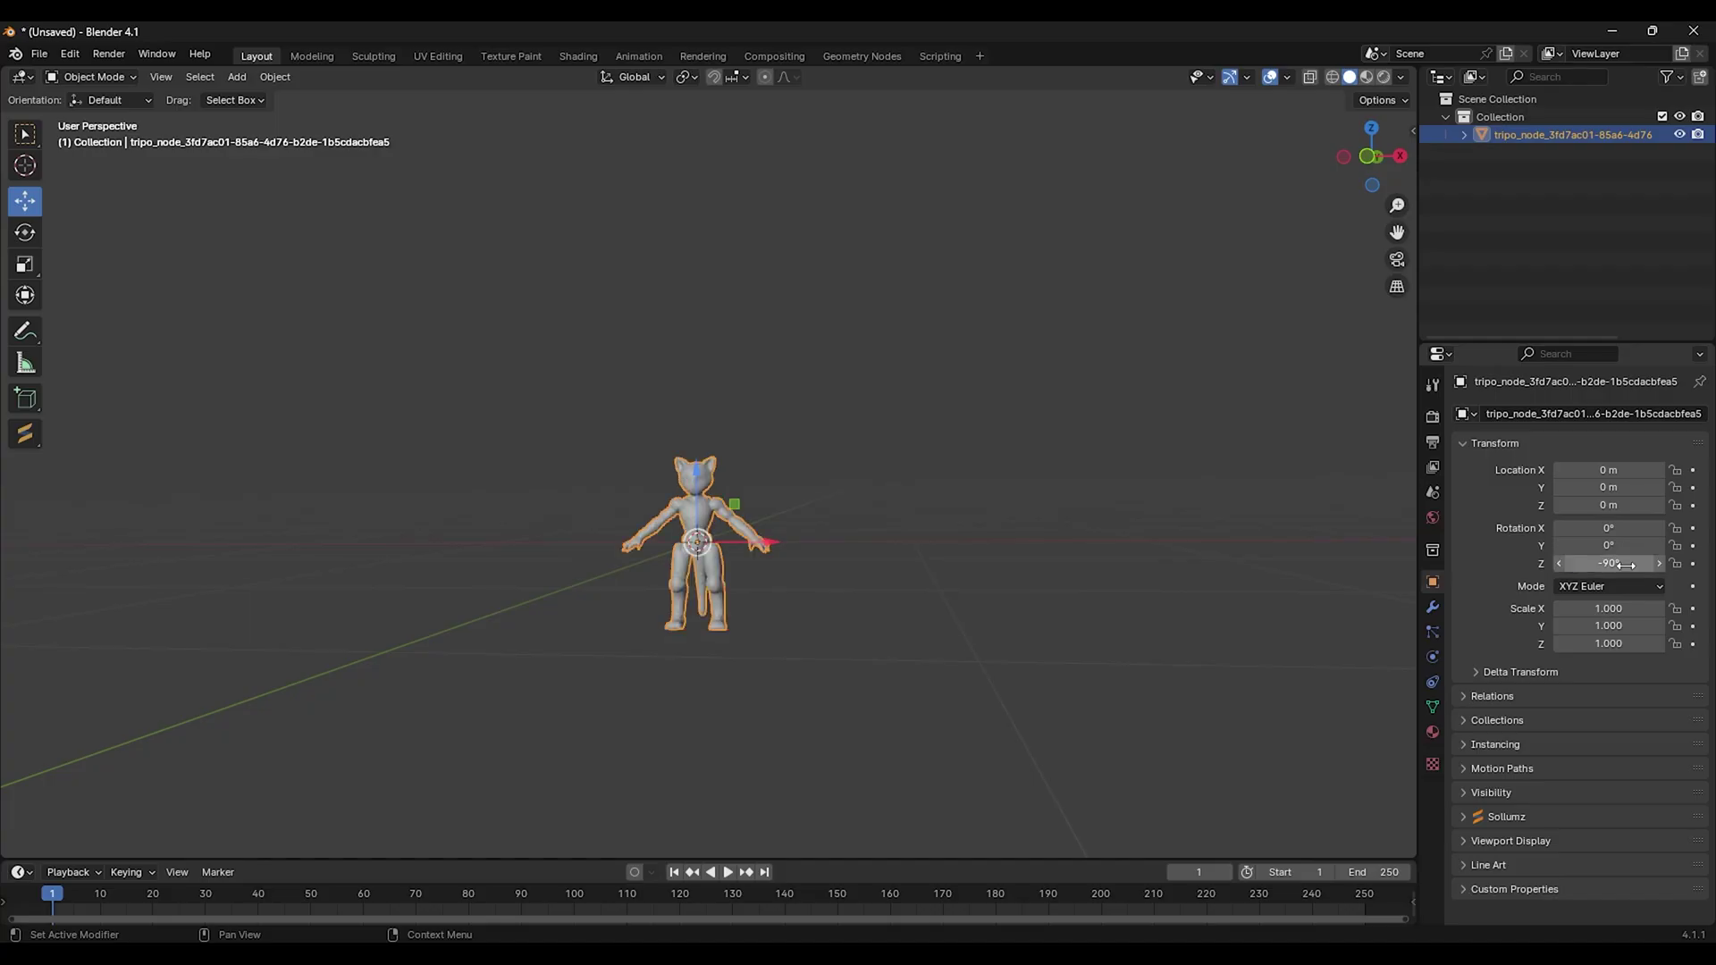
- In Blender, raise the cat model about 0.406 m along Z to stand on the floor, and apply all its transforms
{"action": "left_click_drag", "start_coordinate": [699, 499], "coordinate": [662, 367]}
{"action": "scroll", "coordinate": [656, 550], "scroll_direction": "up", "scroll_amount": 7}
{"action": "middle_click_drag", "start_coordinate": [963, 447], "coordinate": [1022, 447]}
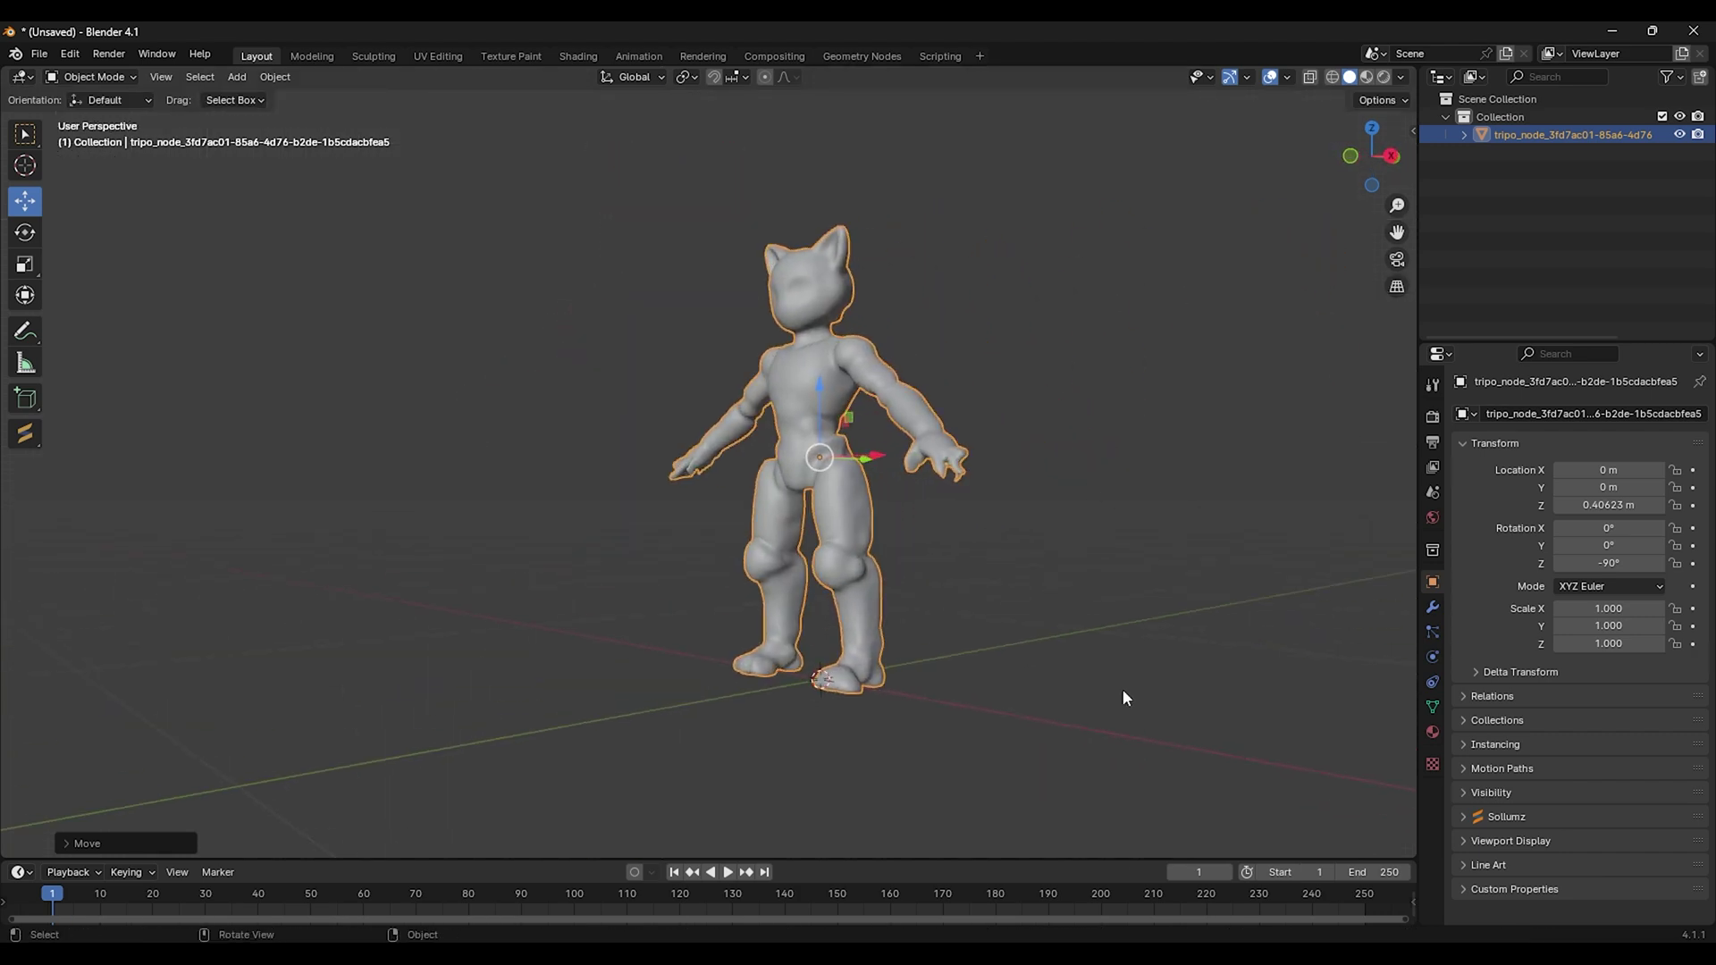
{"action": "key", "text": "ctrl+a"}
{"action": "left_click", "coordinate": [983, 704]}
{"action": "middle_click_drag", "start_coordinate": [1055, 427], "coordinate": [1001, 385]}
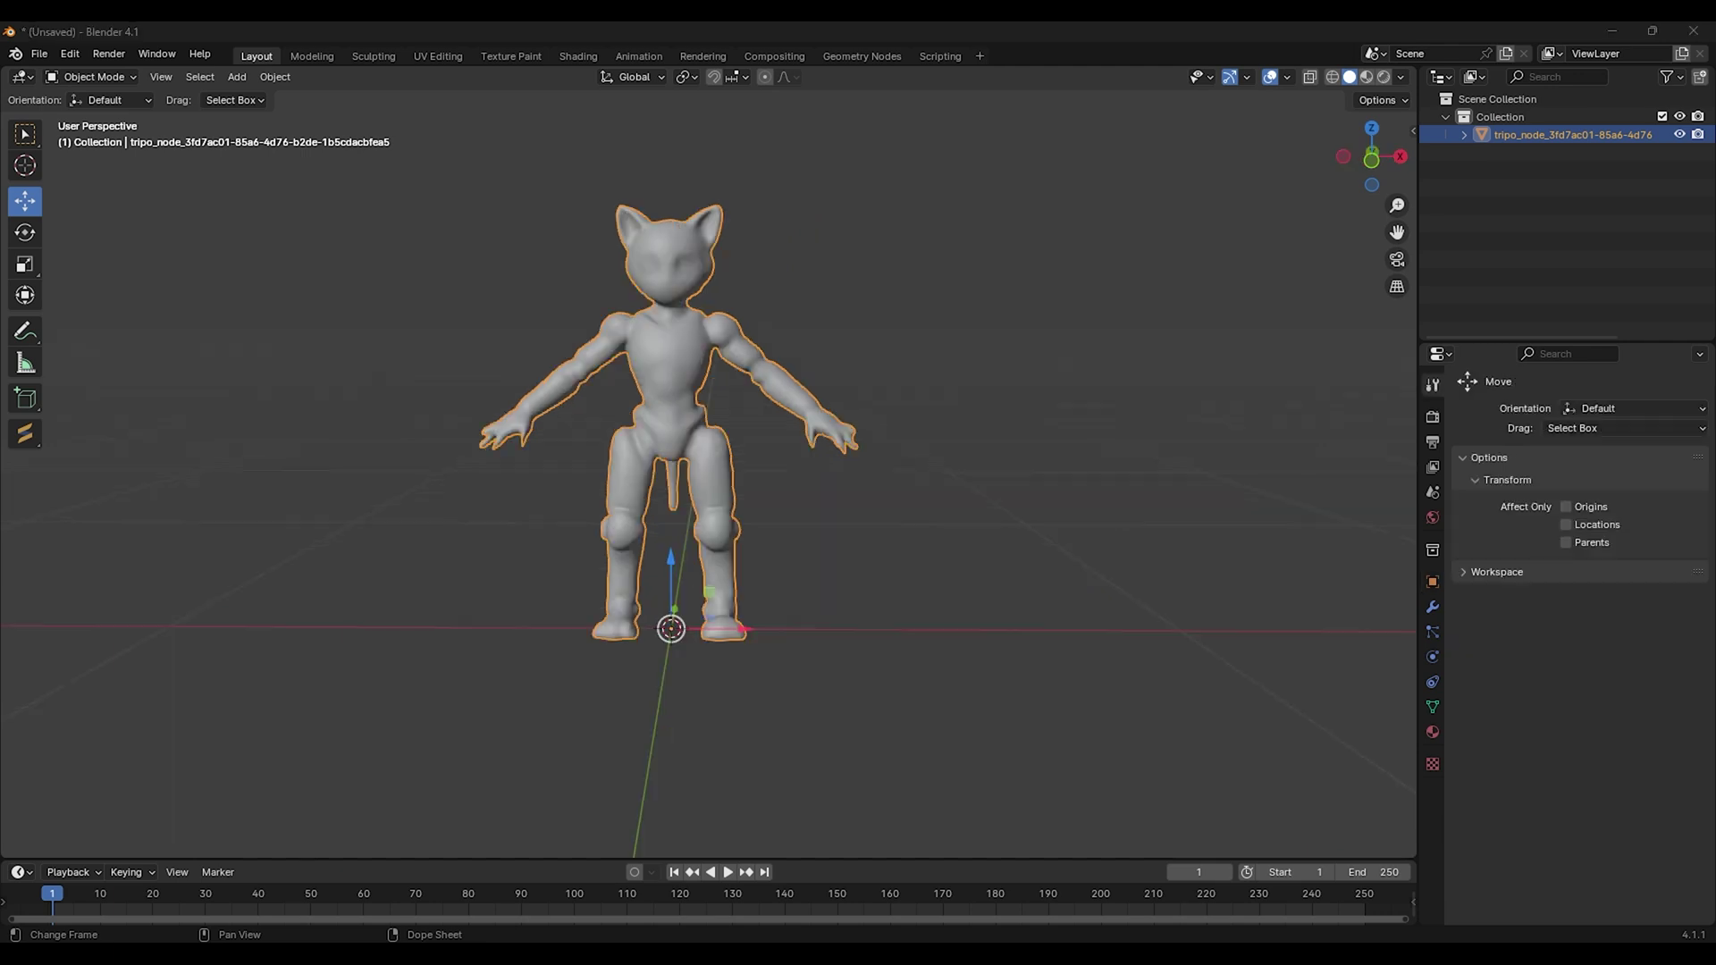
{"action": "middle_click_drag", "start_coordinate": [992, 518], "coordinate": [856, 529]}
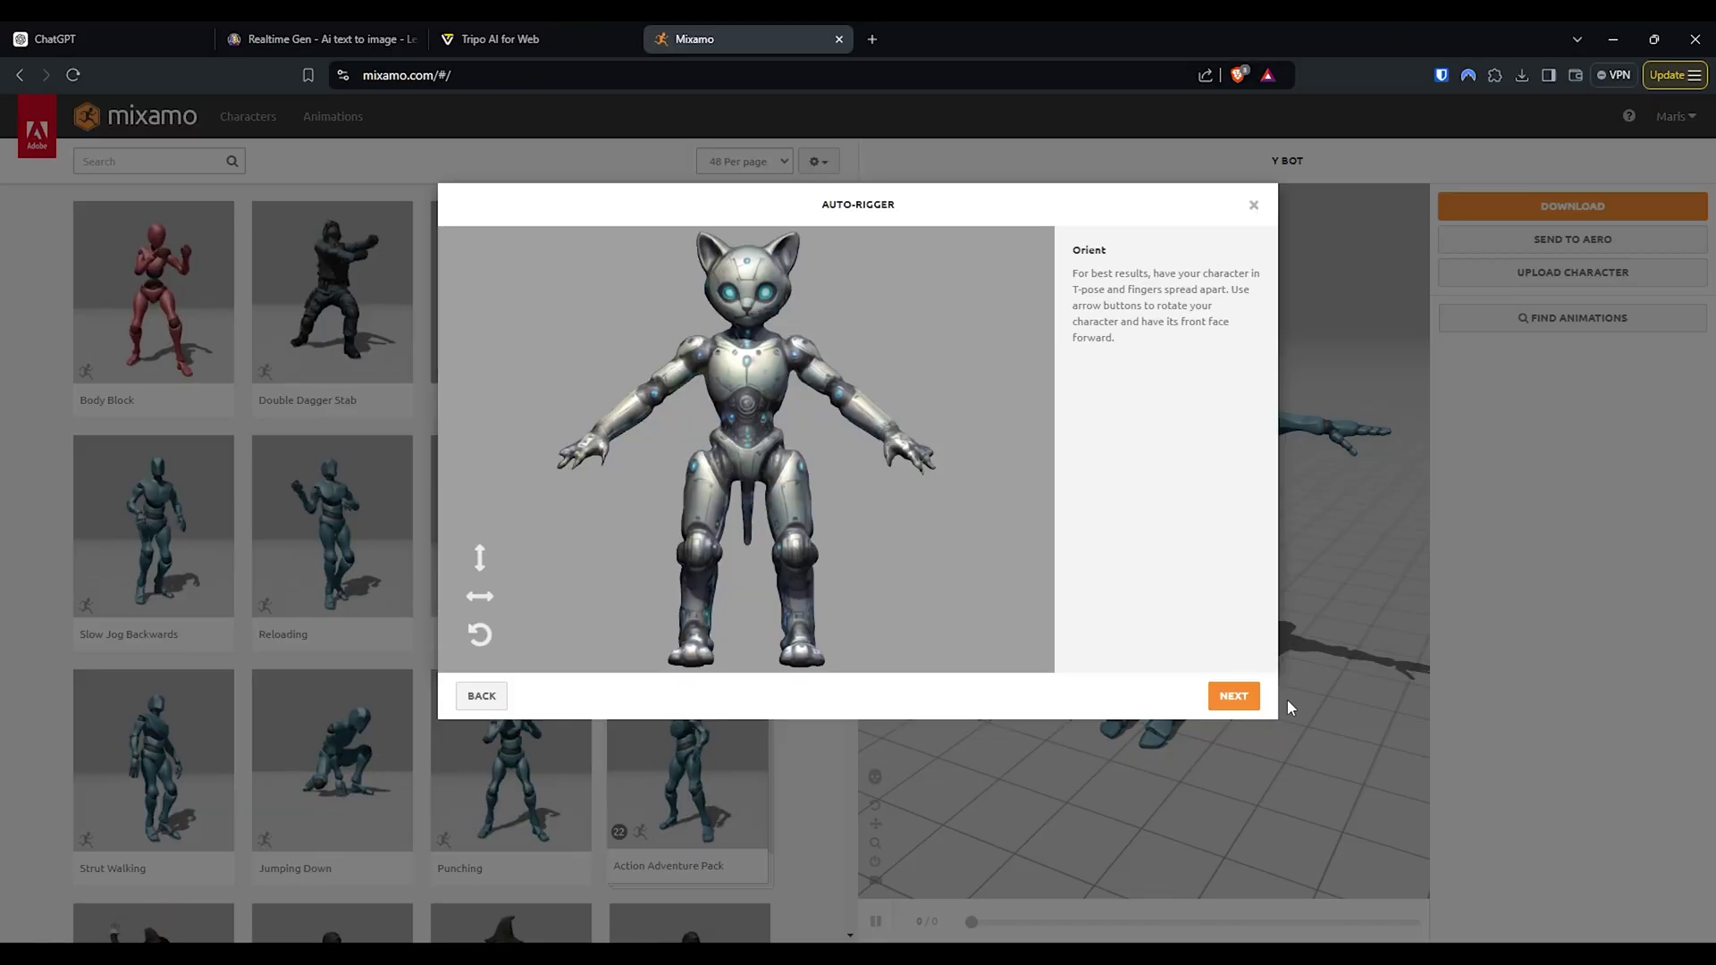
- Accept the cat's orientation in the Mixamo auto-rigger and place the wrist, elbow, knee and groin markers on the body
{"action": "left_click", "coordinate": [1234, 697]}
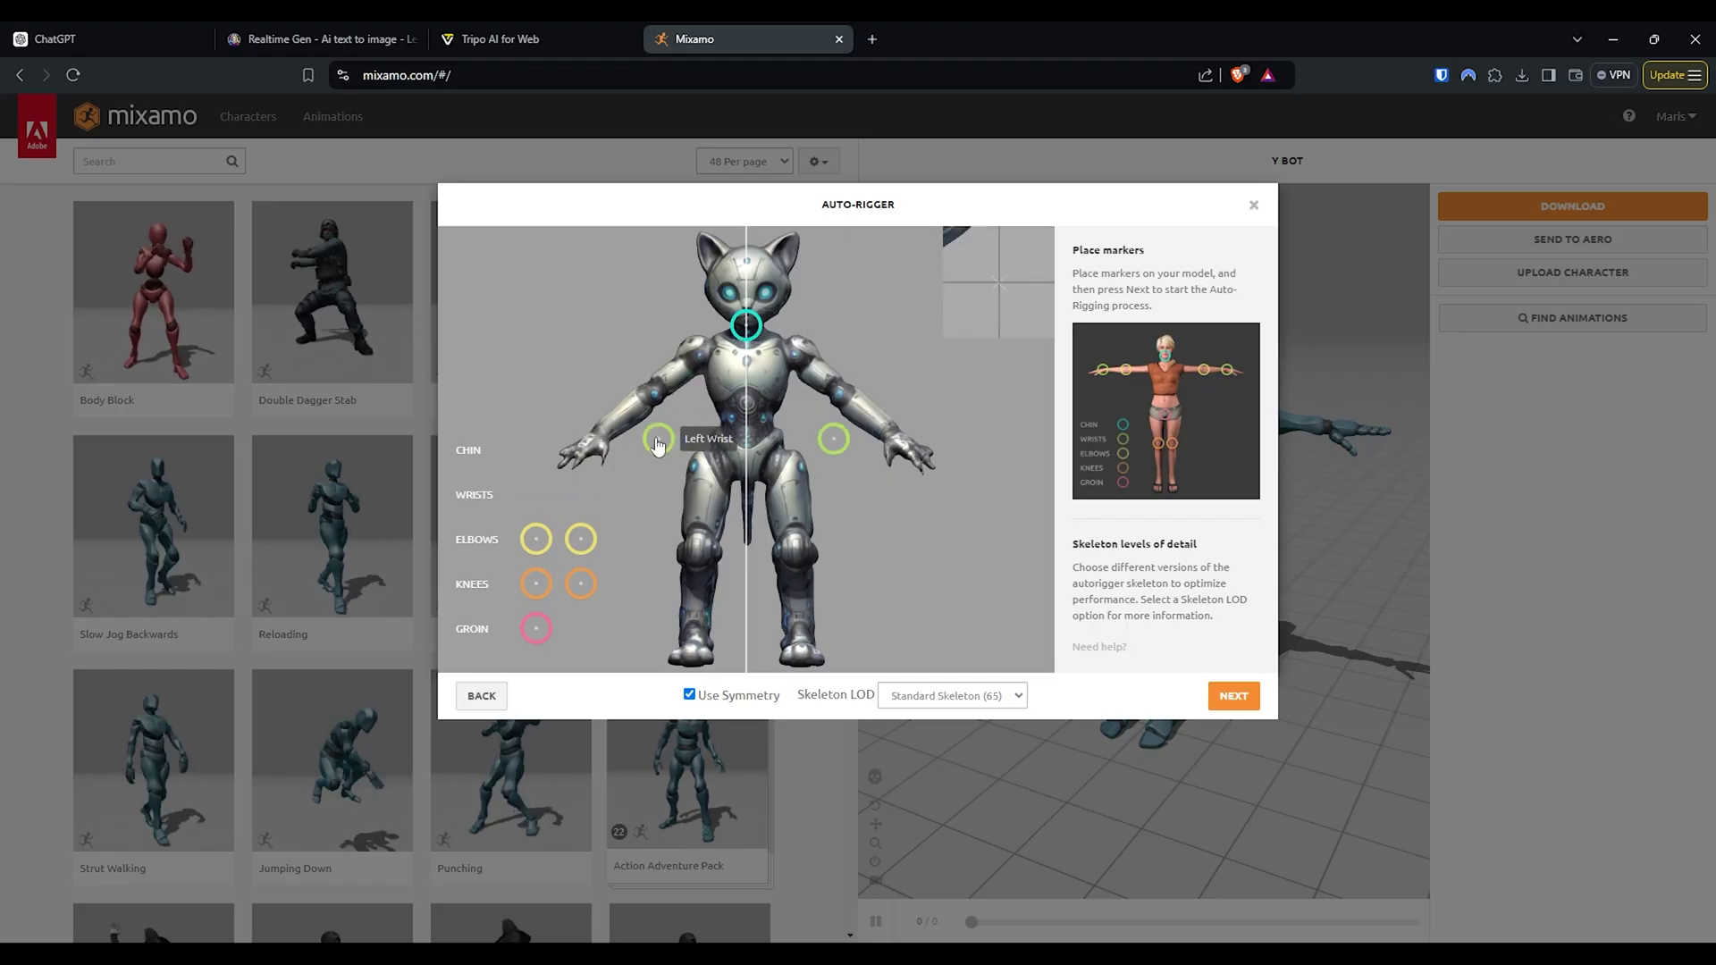
{"action": "left_click_drag", "start_coordinate": [658, 437], "coordinate": [602, 437]}
{"action": "left_click_drag", "start_coordinate": [536, 539], "coordinate": [658, 393]}
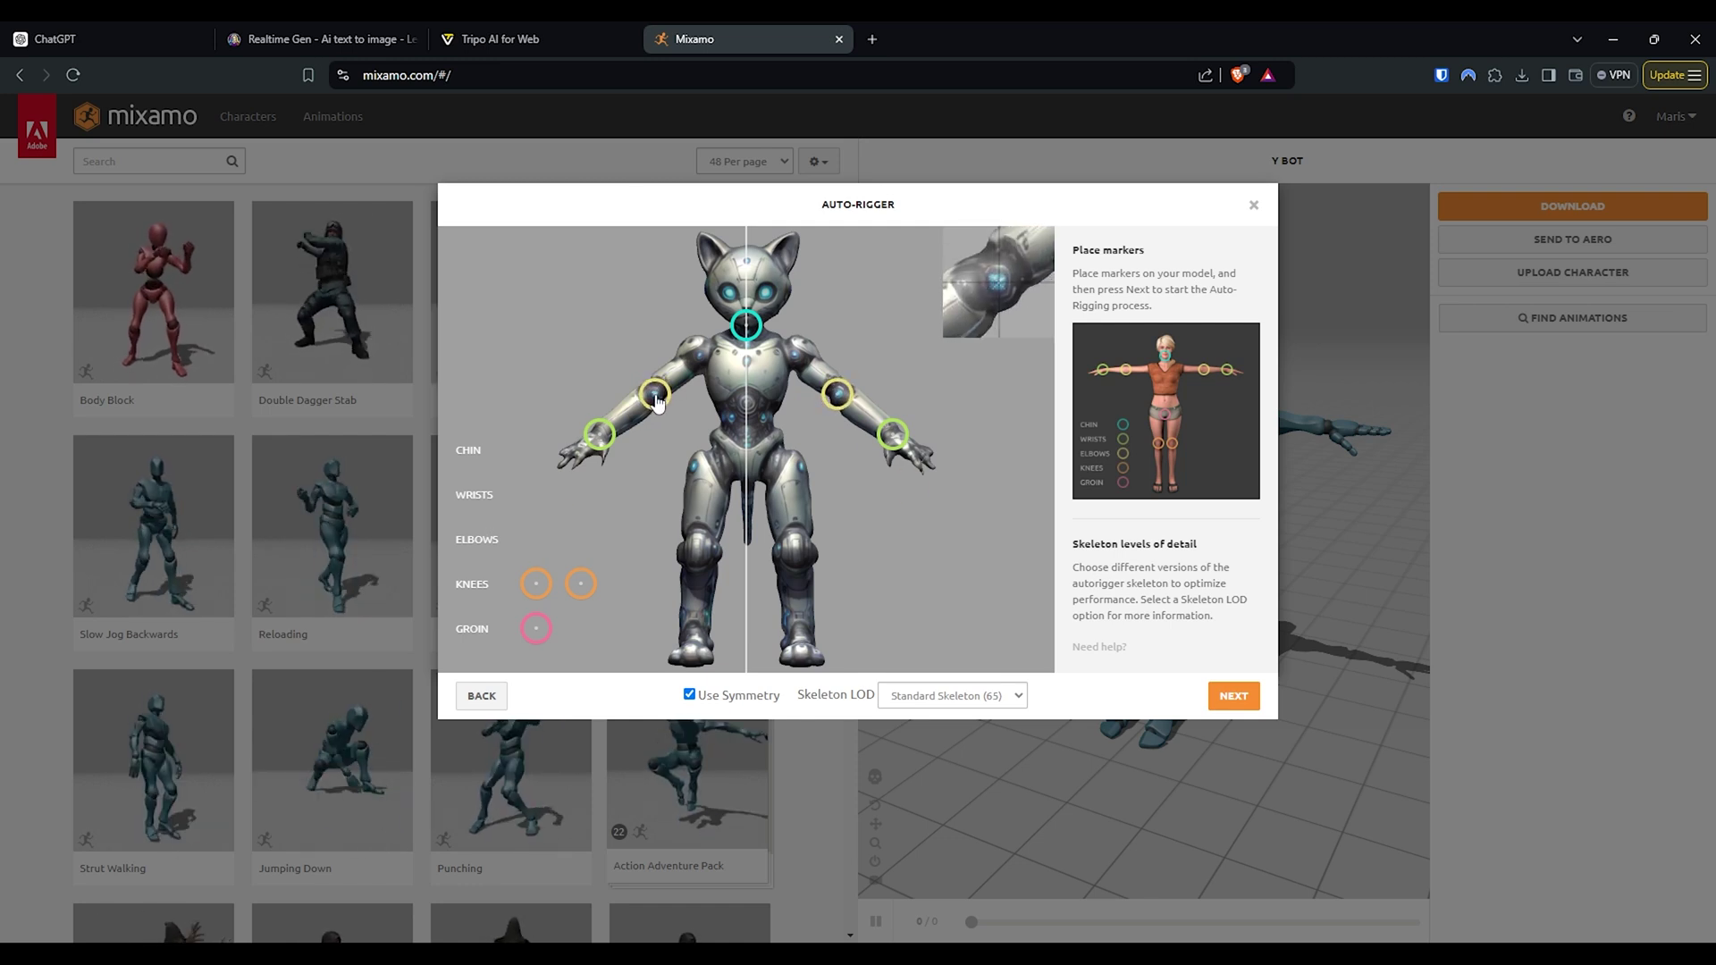
{"action": "left_click_drag", "start_coordinate": [738, 523], "coordinate": [749, 487]}
- Auto-rig the cat with the No Fingers (25) skeleton and download the rigged character
{"action": "left_click", "coordinate": [953, 695]}
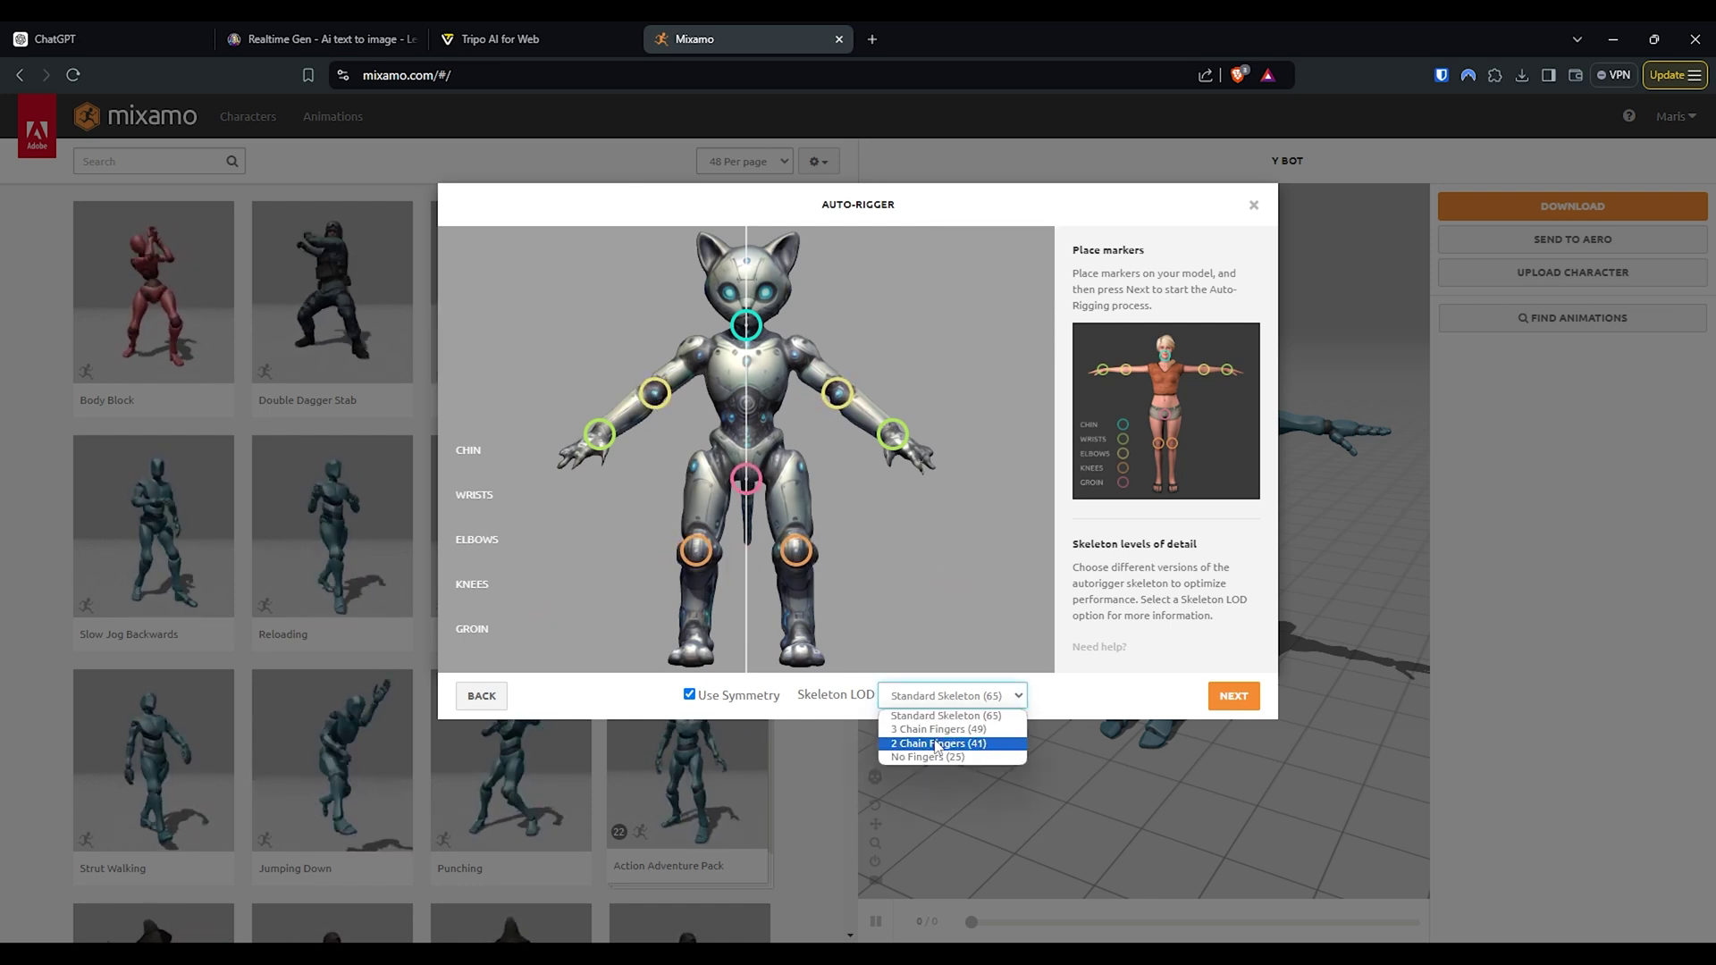
{"action": "left_click", "coordinate": [947, 760]}
{"action": "left_click", "coordinate": [1234, 695]}
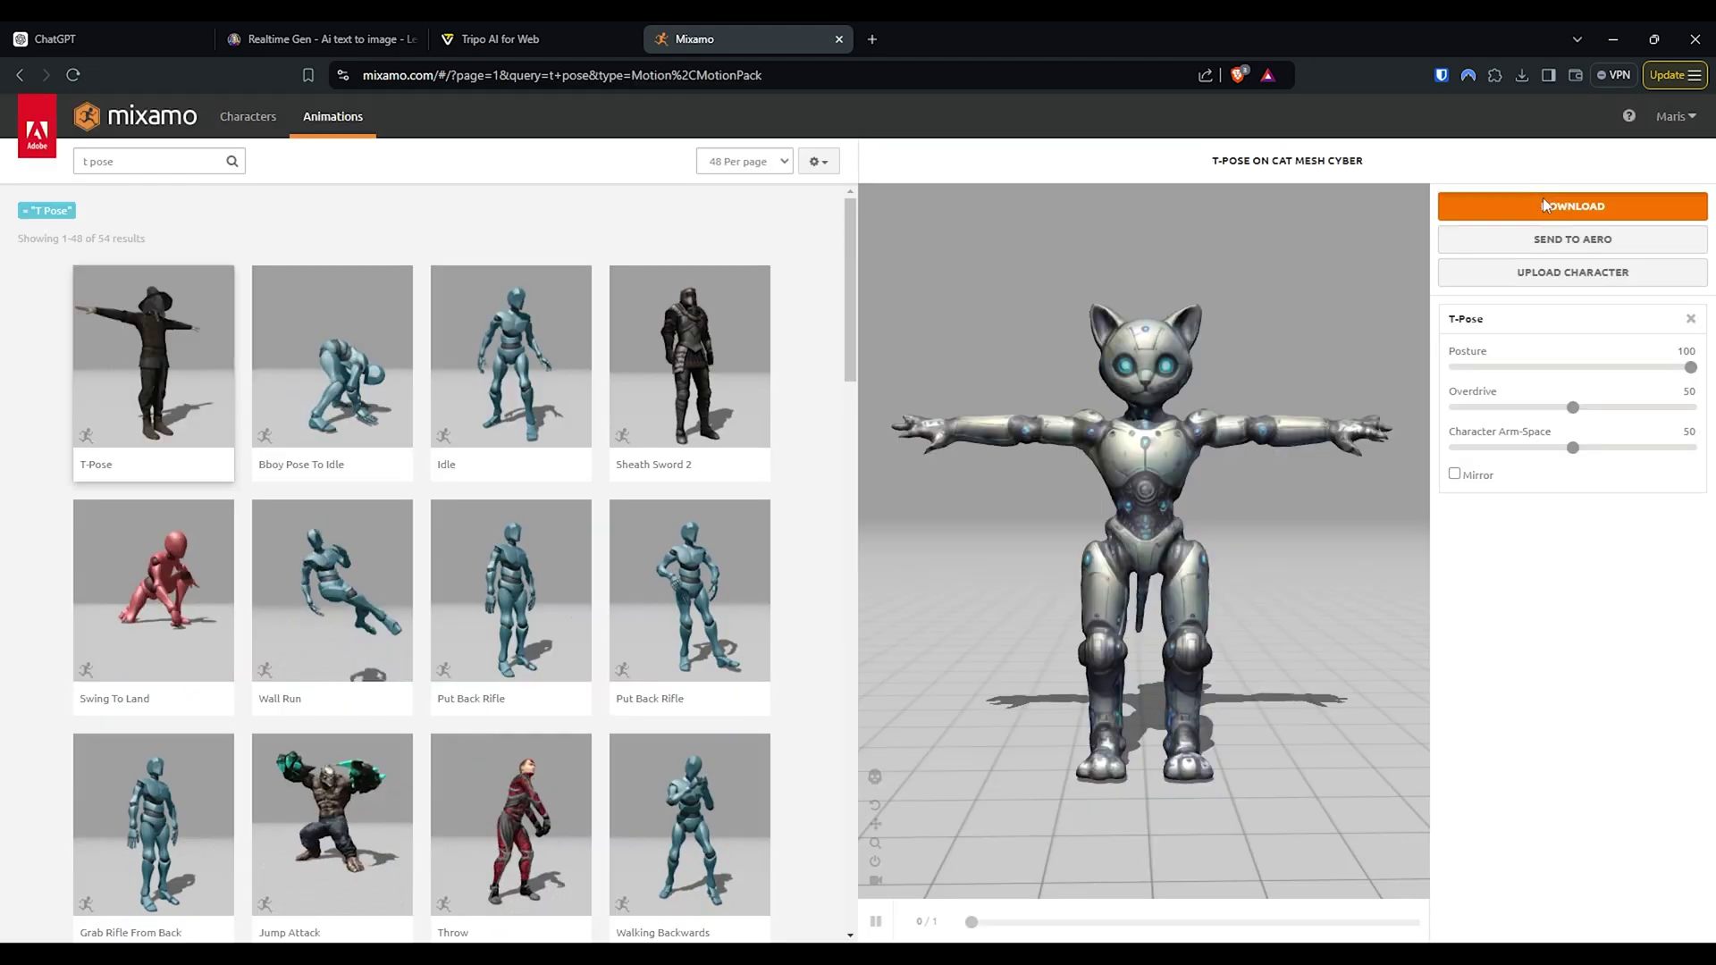
{"action": "left_click", "coordinate": [1546, 206]}
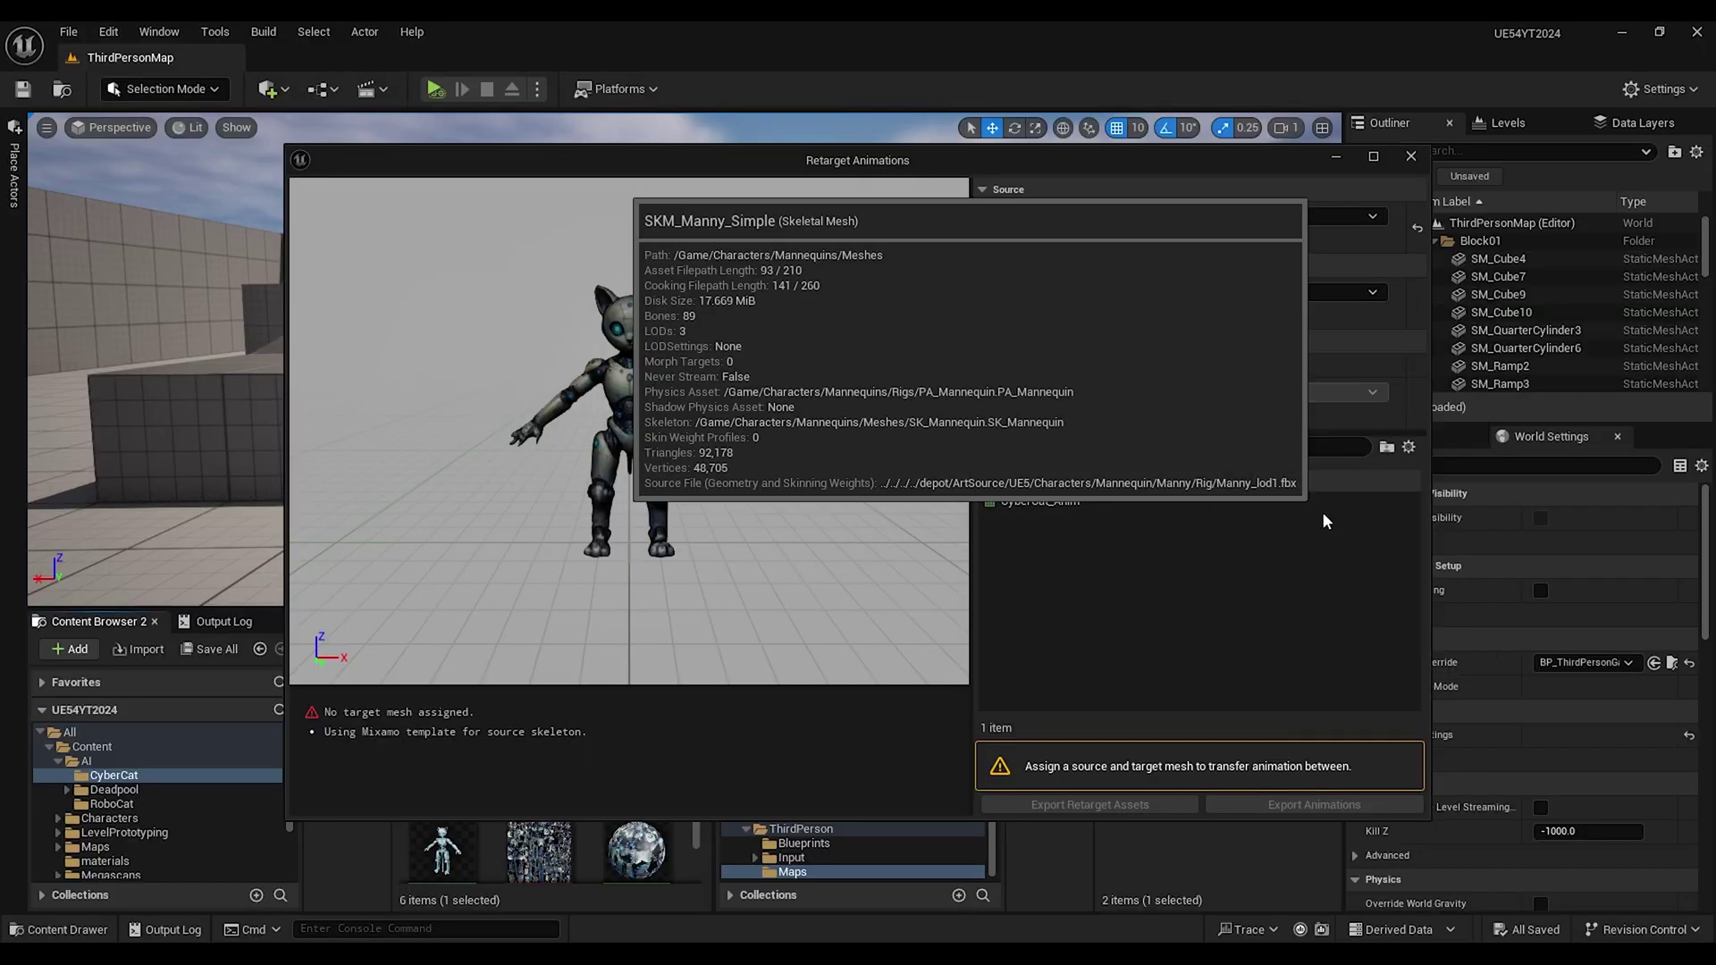
- In Unreal Engine, choose SKM_Manny_Simple for retargeting and assign RTG_AutoGenerated to the cat's Retarget Pose From Mesh node
{"action": "left_click", "coordinate": [1314, 483]}
{"action": "left_click", "coordinate": [1040, 500]}
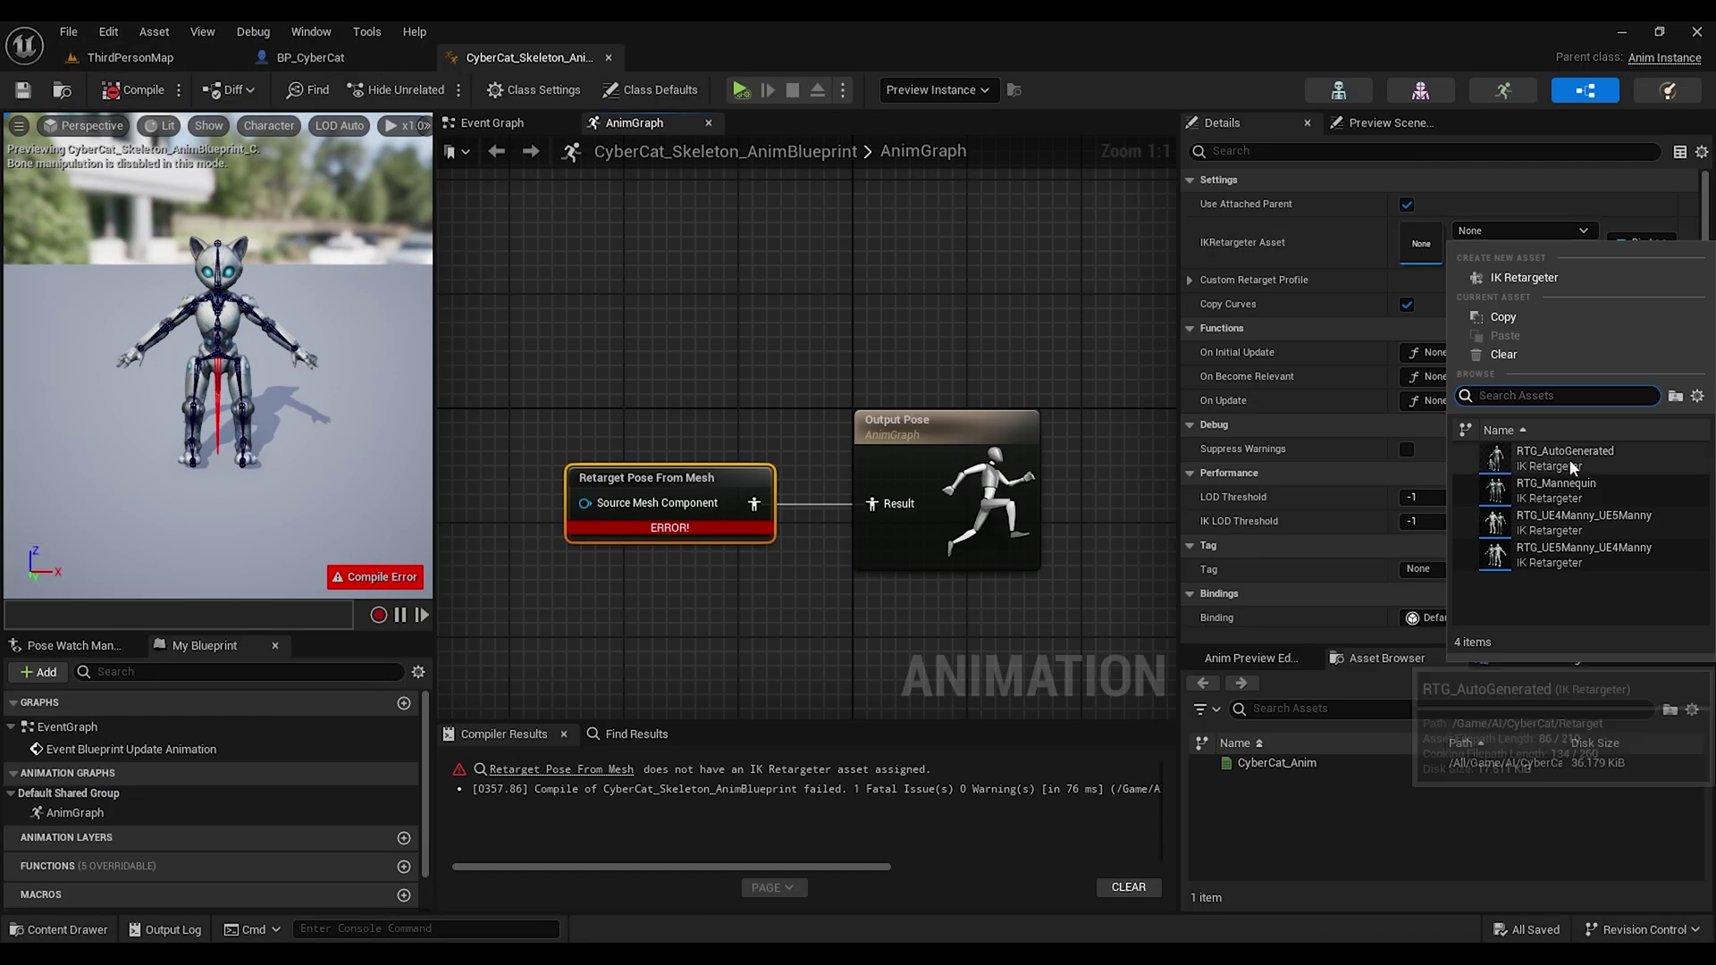
{"action": "left_click", "coordinate": [1557, 464]}
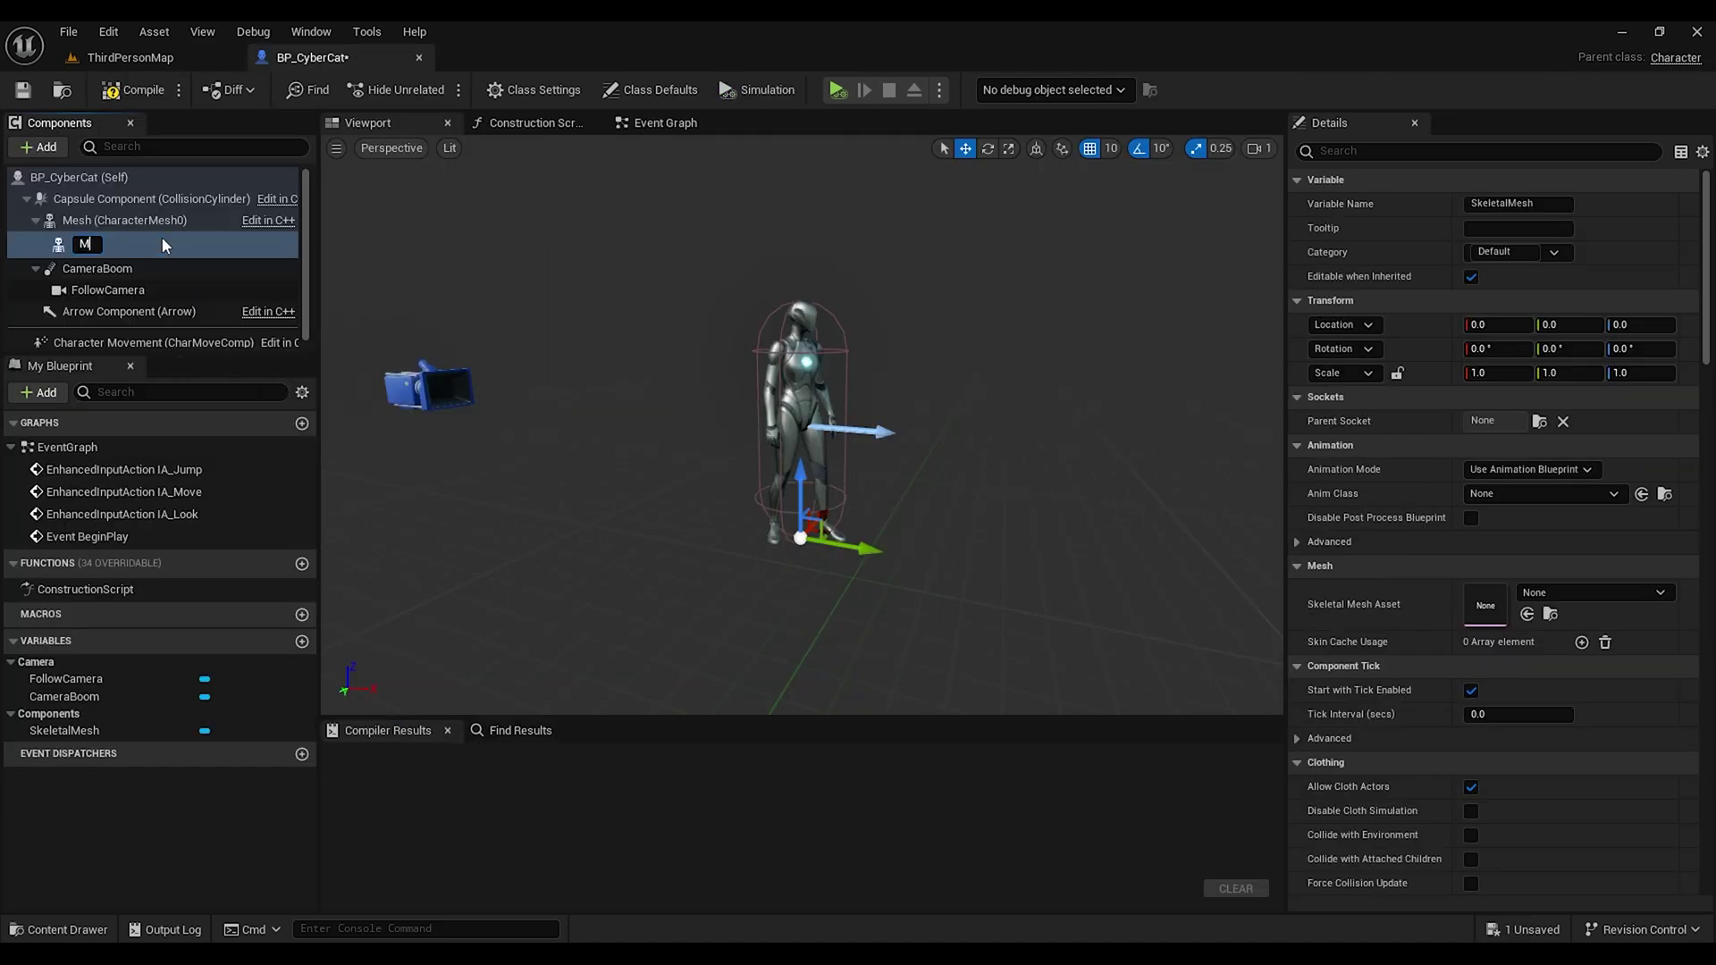
- Assign the cat's skeletal mesh and animation class to the new skeletal mesh component in BP_CyberCat
{"action": "left_click", "coordinate": [1557, 591]}
{"action": "left_click", "coordinate": [1552, 384]}
{"action": "left_click", "coordinate": [1548, 489]}
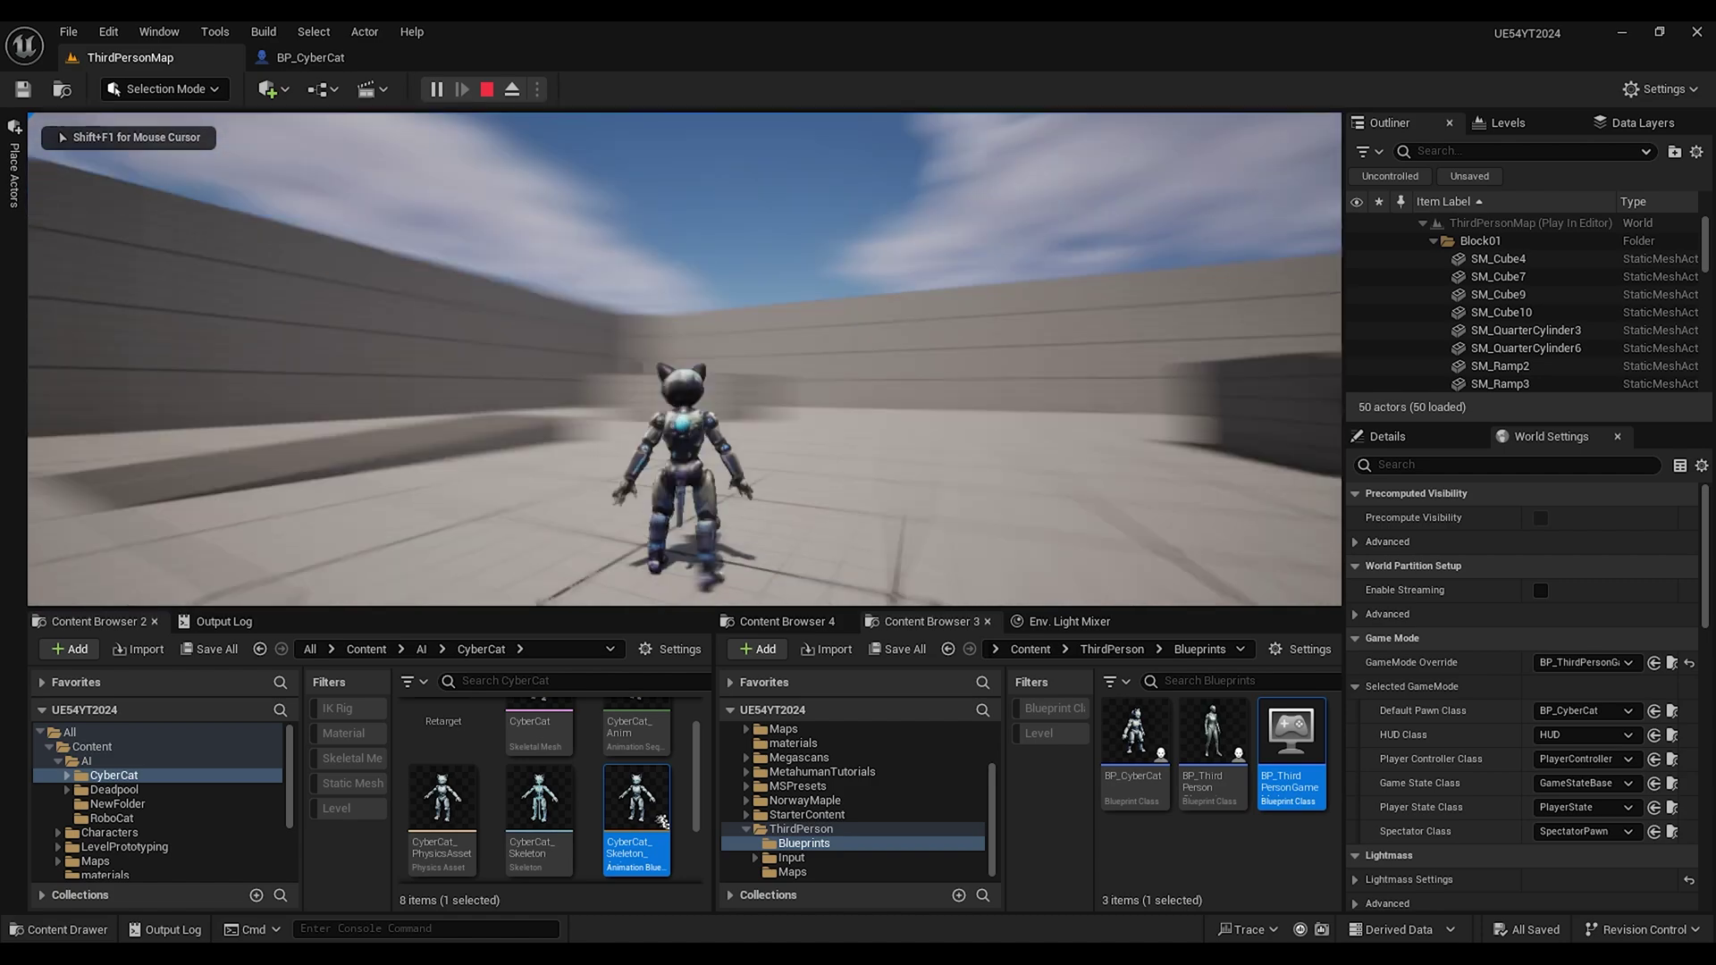
- Play-test the CyberCat character by running and jumping around ThirdPersonMap
{"action": "key", "text": "w"}
{"action": "key", "text": "space"}
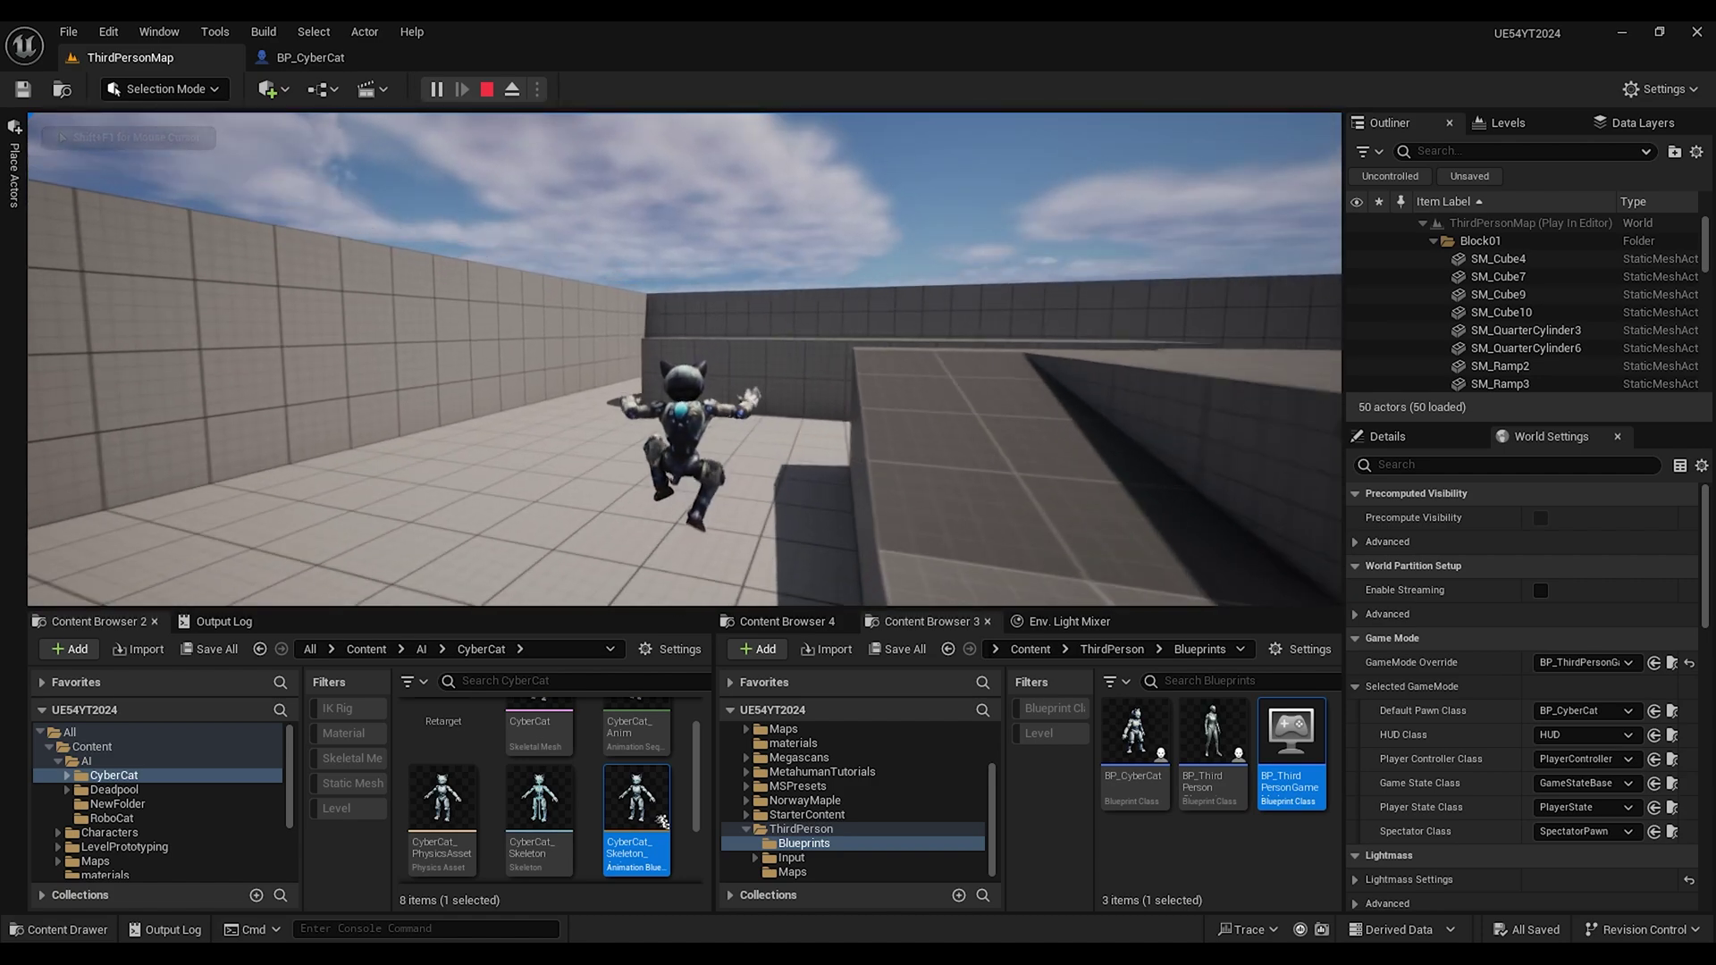
{"action": "key", "text": "s"}
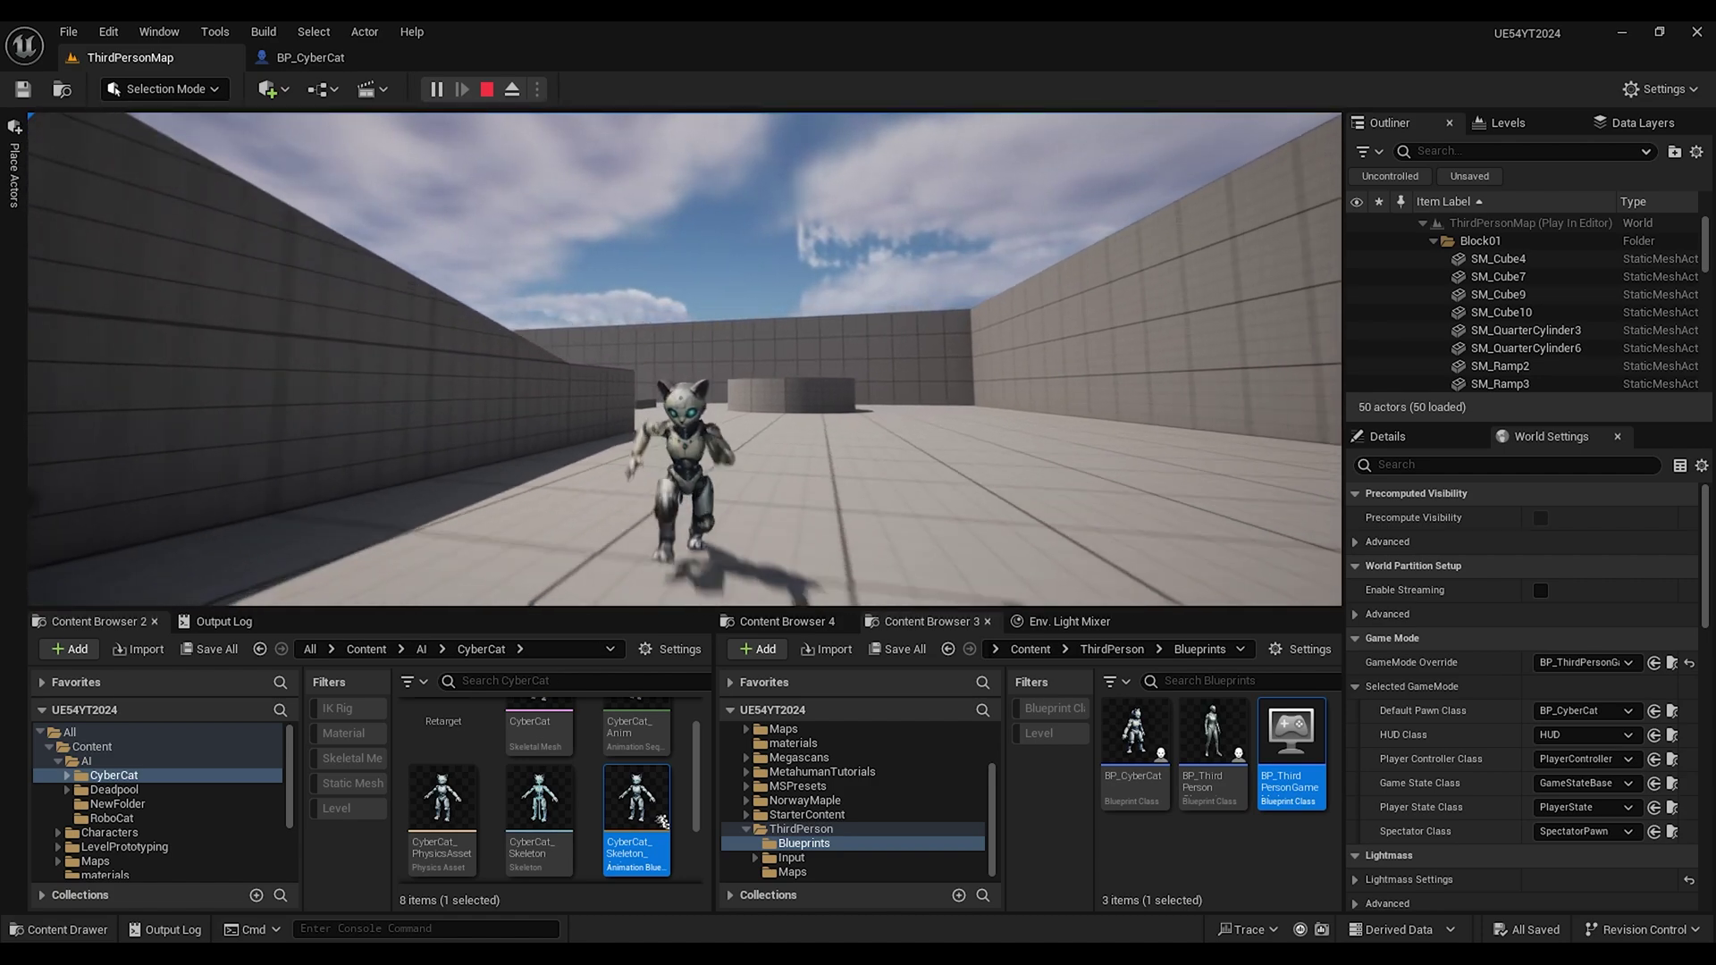
{"action": "key", "text": "w"}
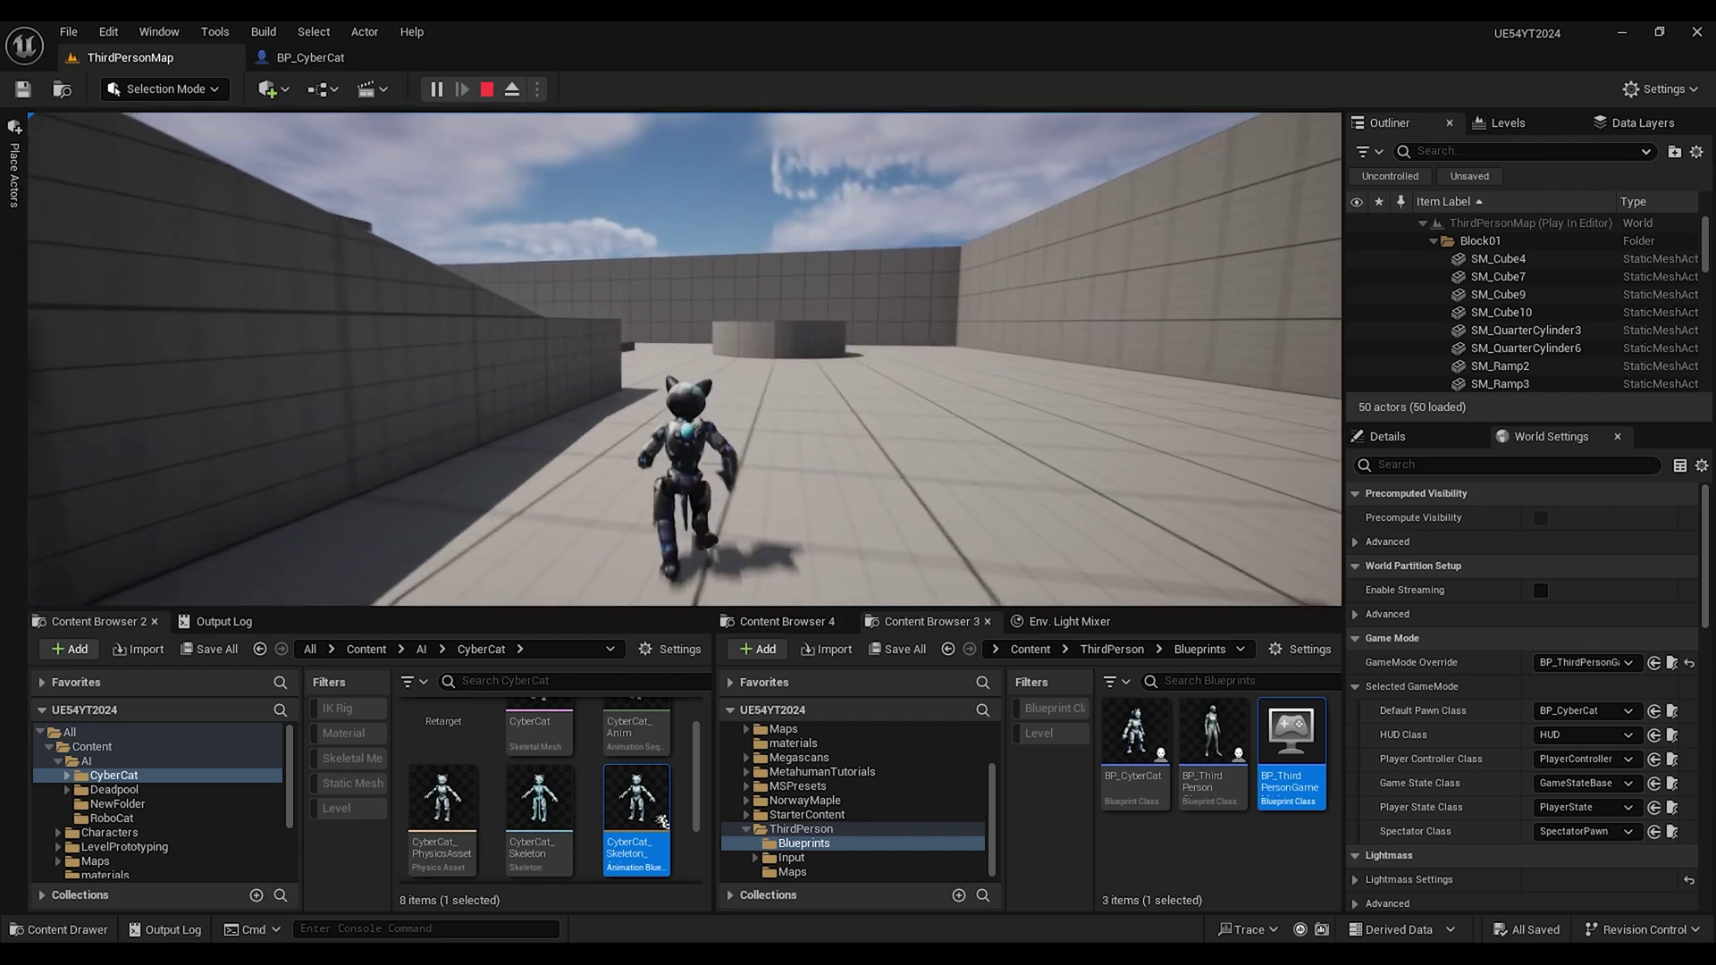
{"action": "key", "text": "space"}
{"action": "key", "text": "w"}
{"action": "key", "text": "w"}
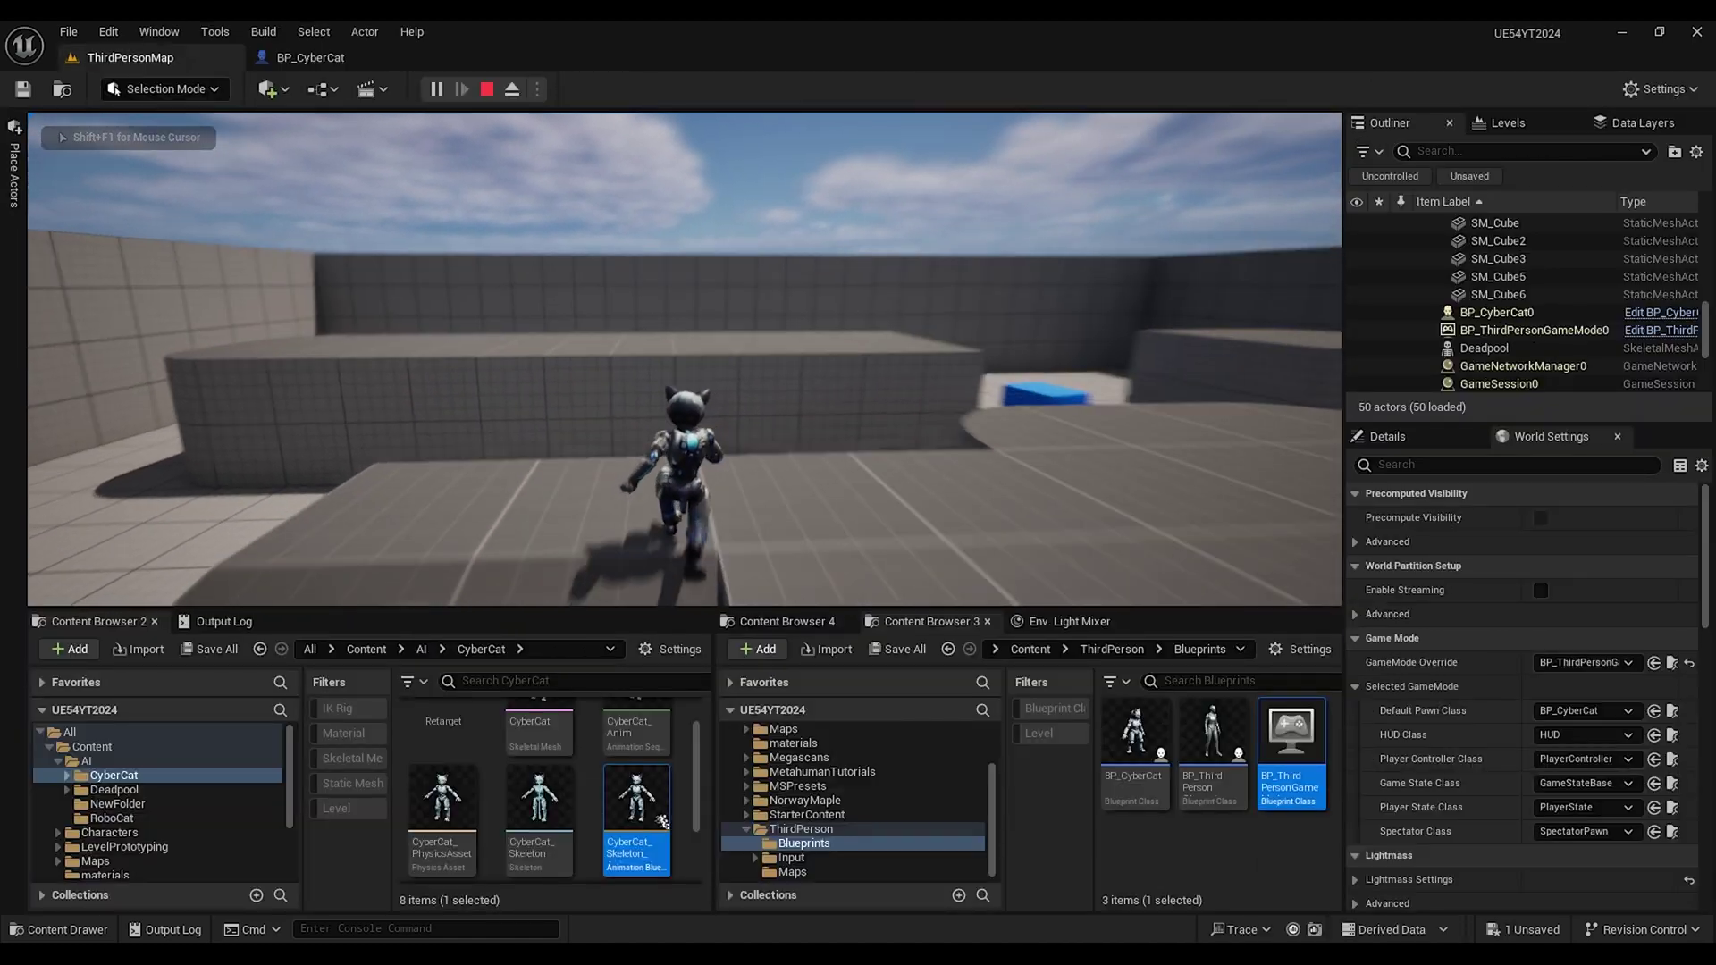
{"action": "key", "text": "space"}
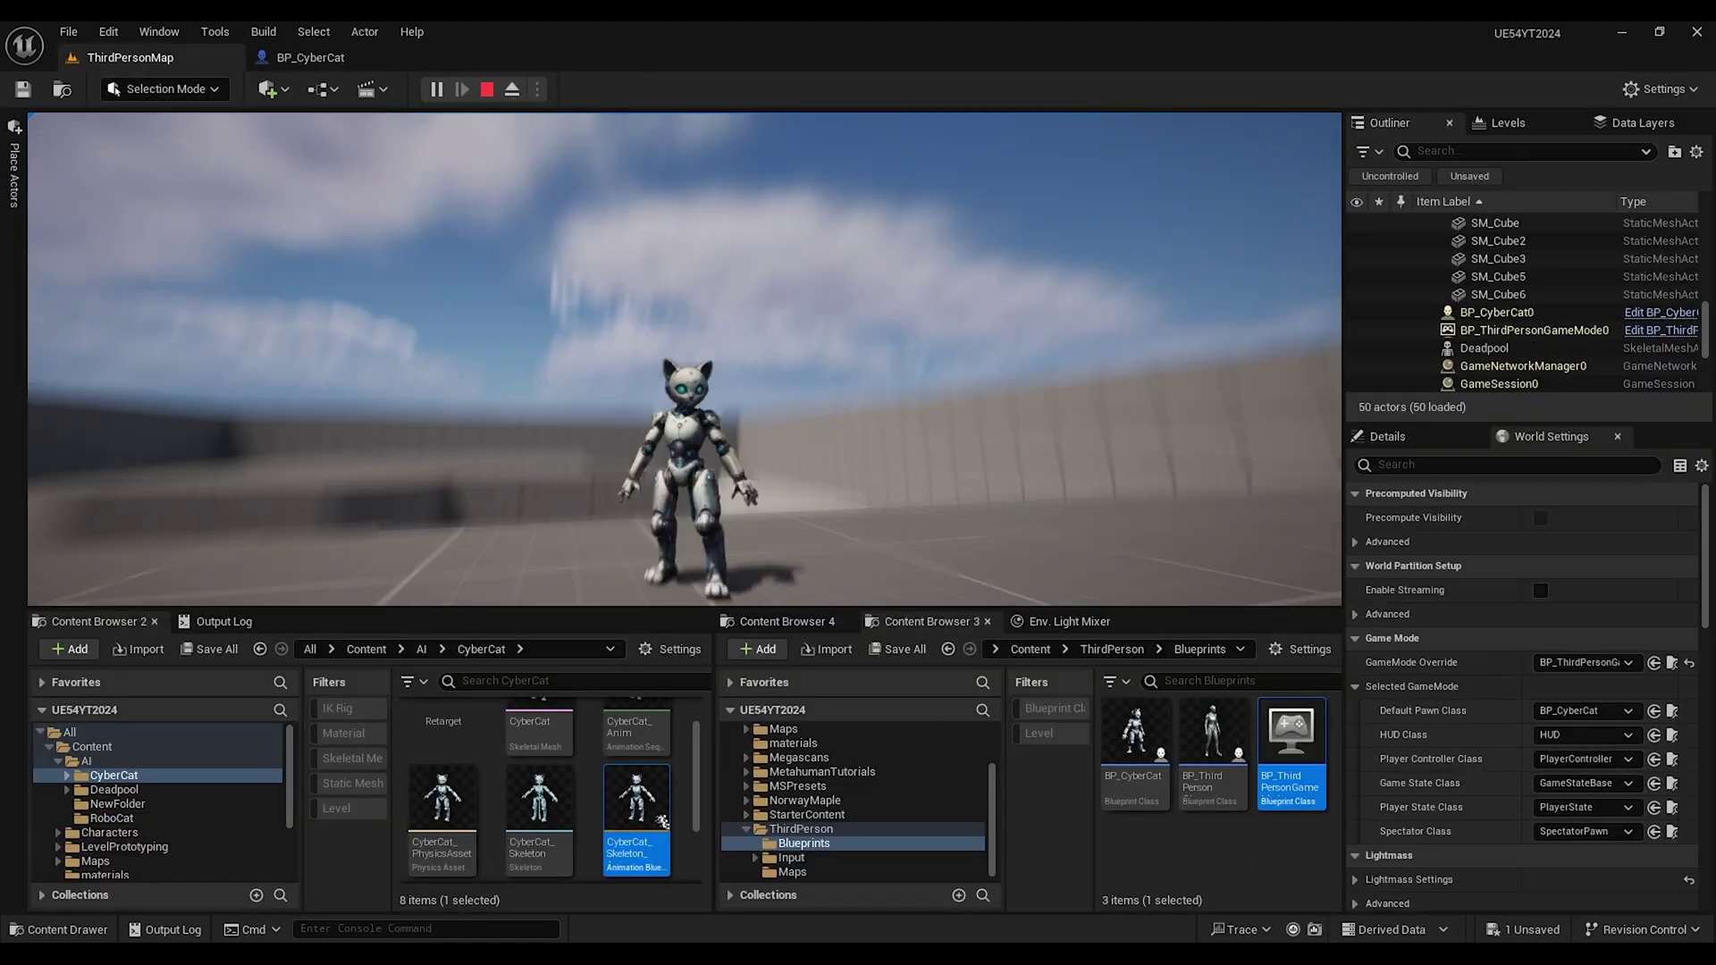
{"action": "key", "text": "w"}
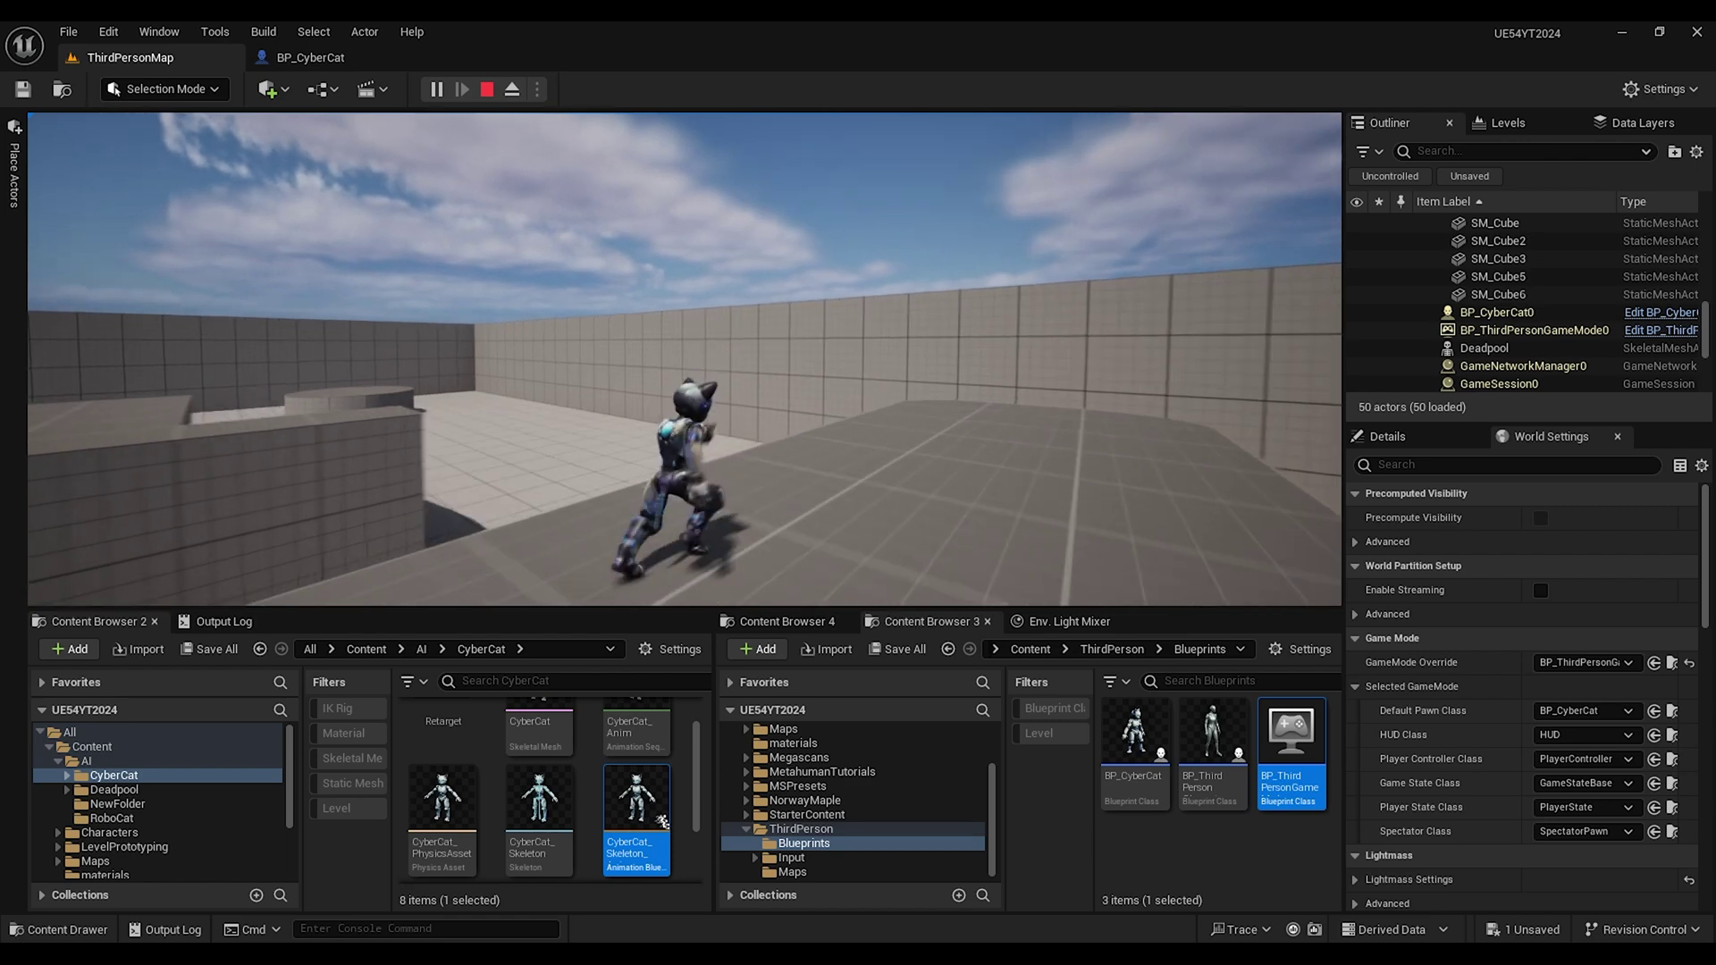
{"action": "key", "text": "space"}
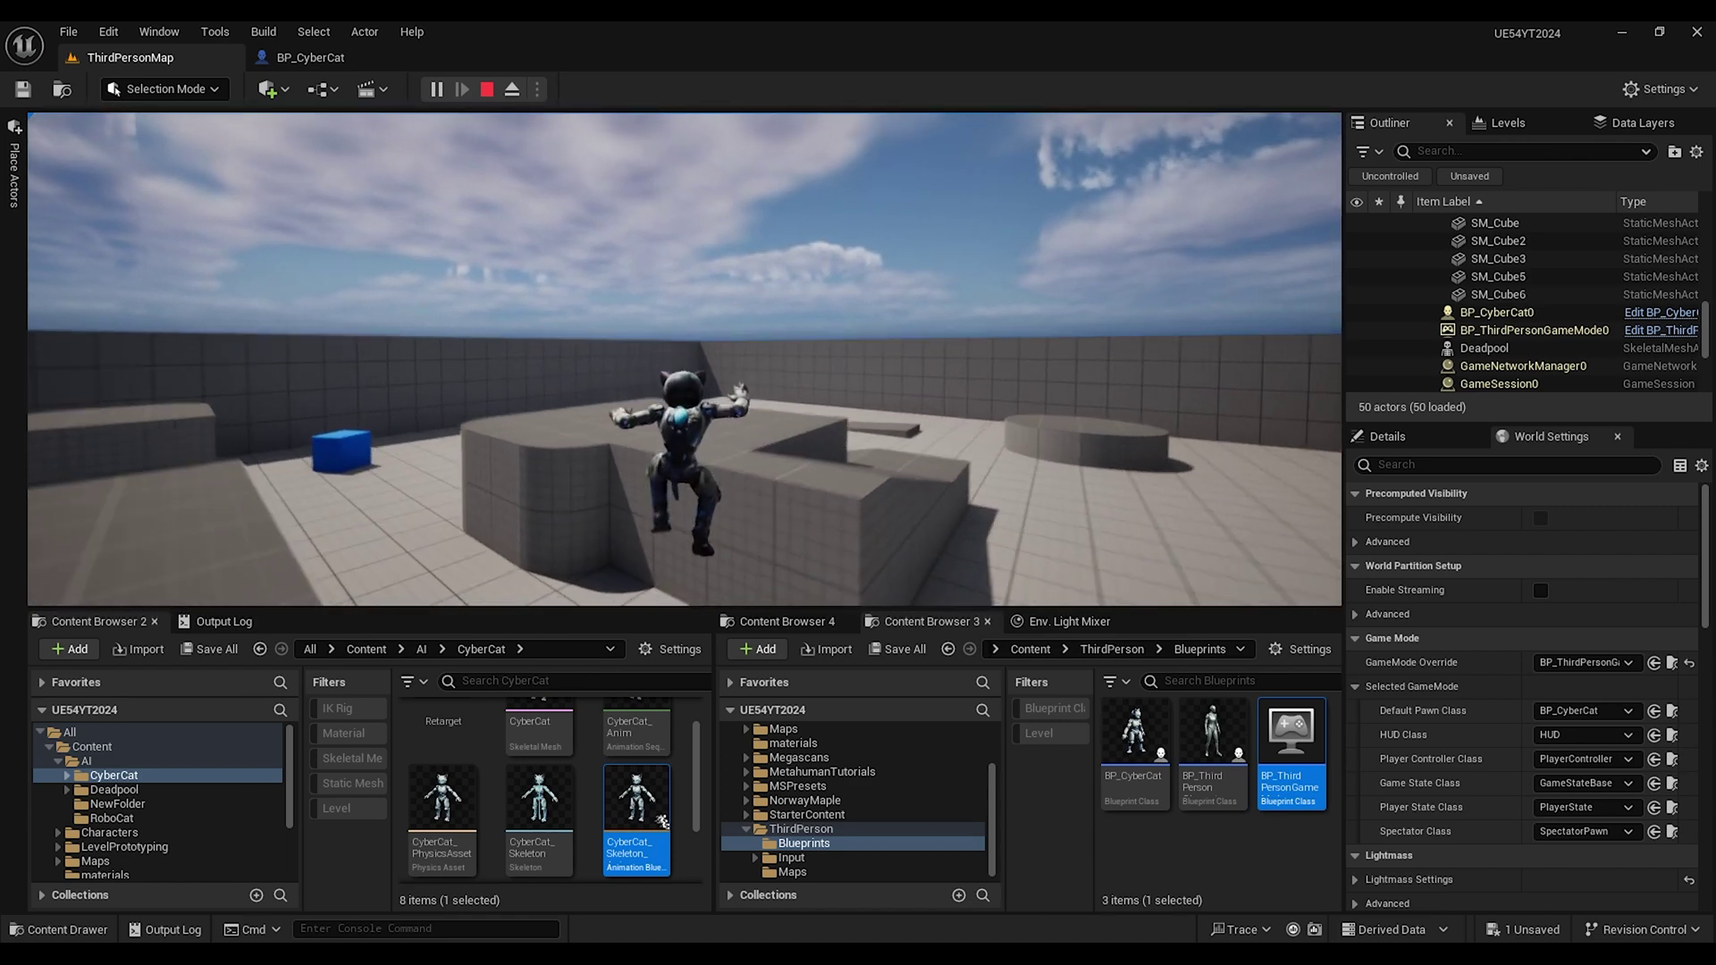
{"action": "key", "text": "w"}
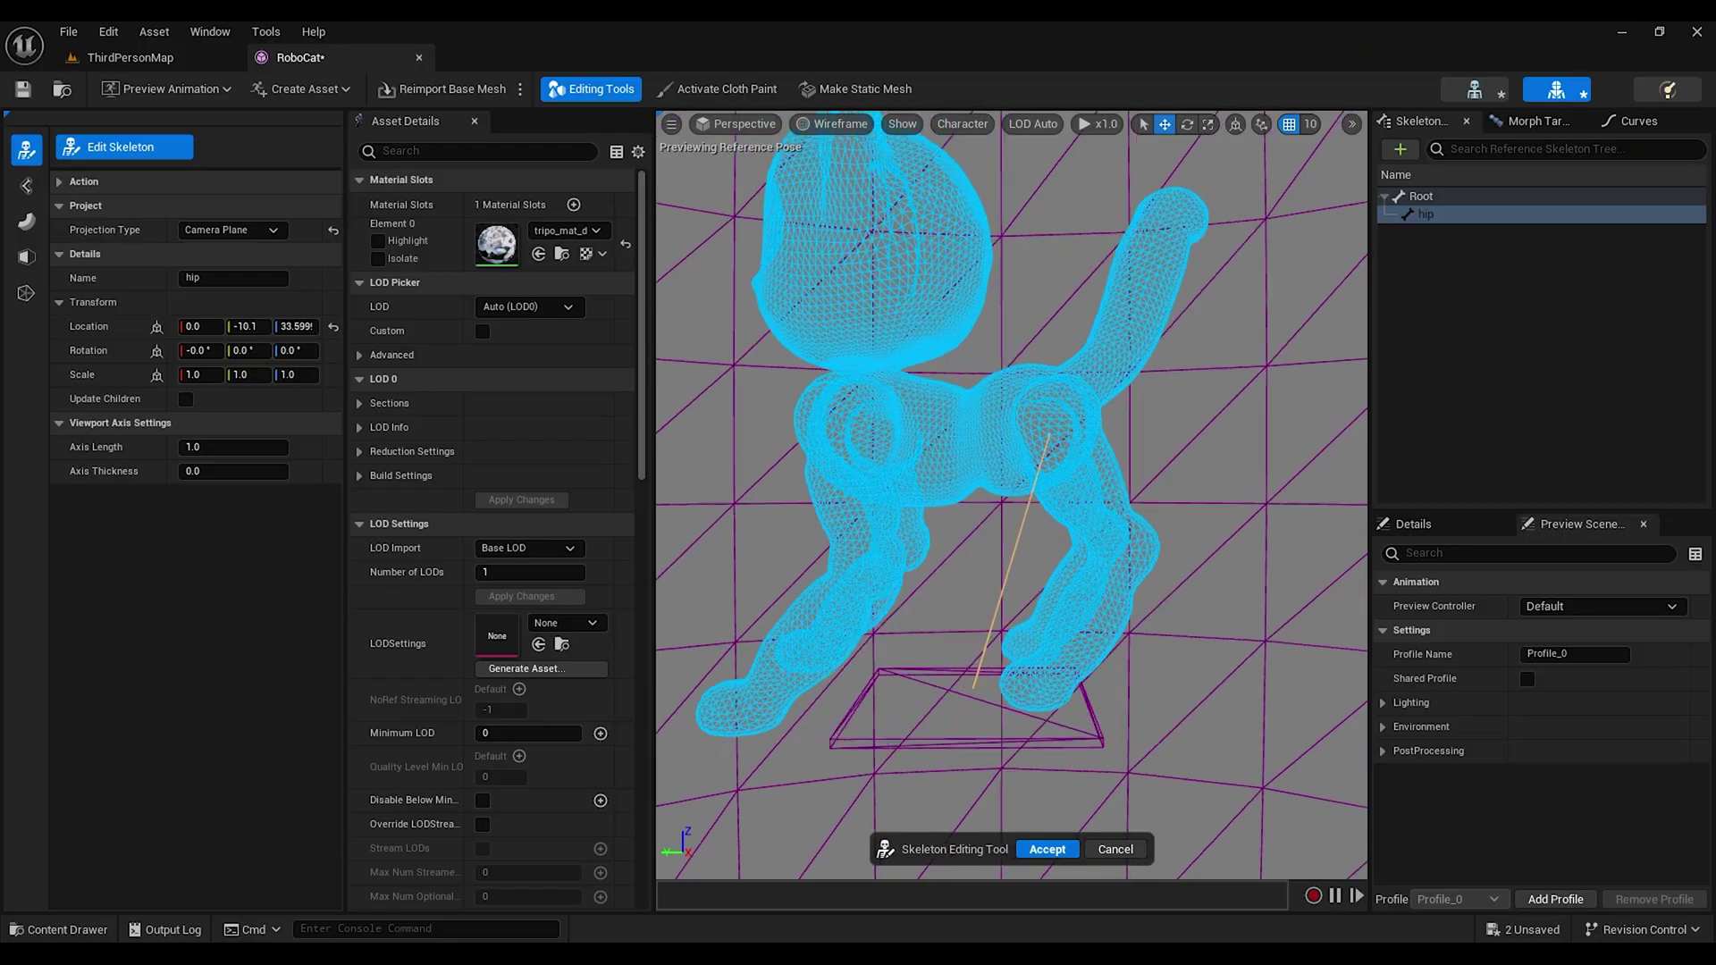
{"action": "scroll", "coordinate": [1021, 532], "scroll_direction": "up", "scroll_amount": 2}
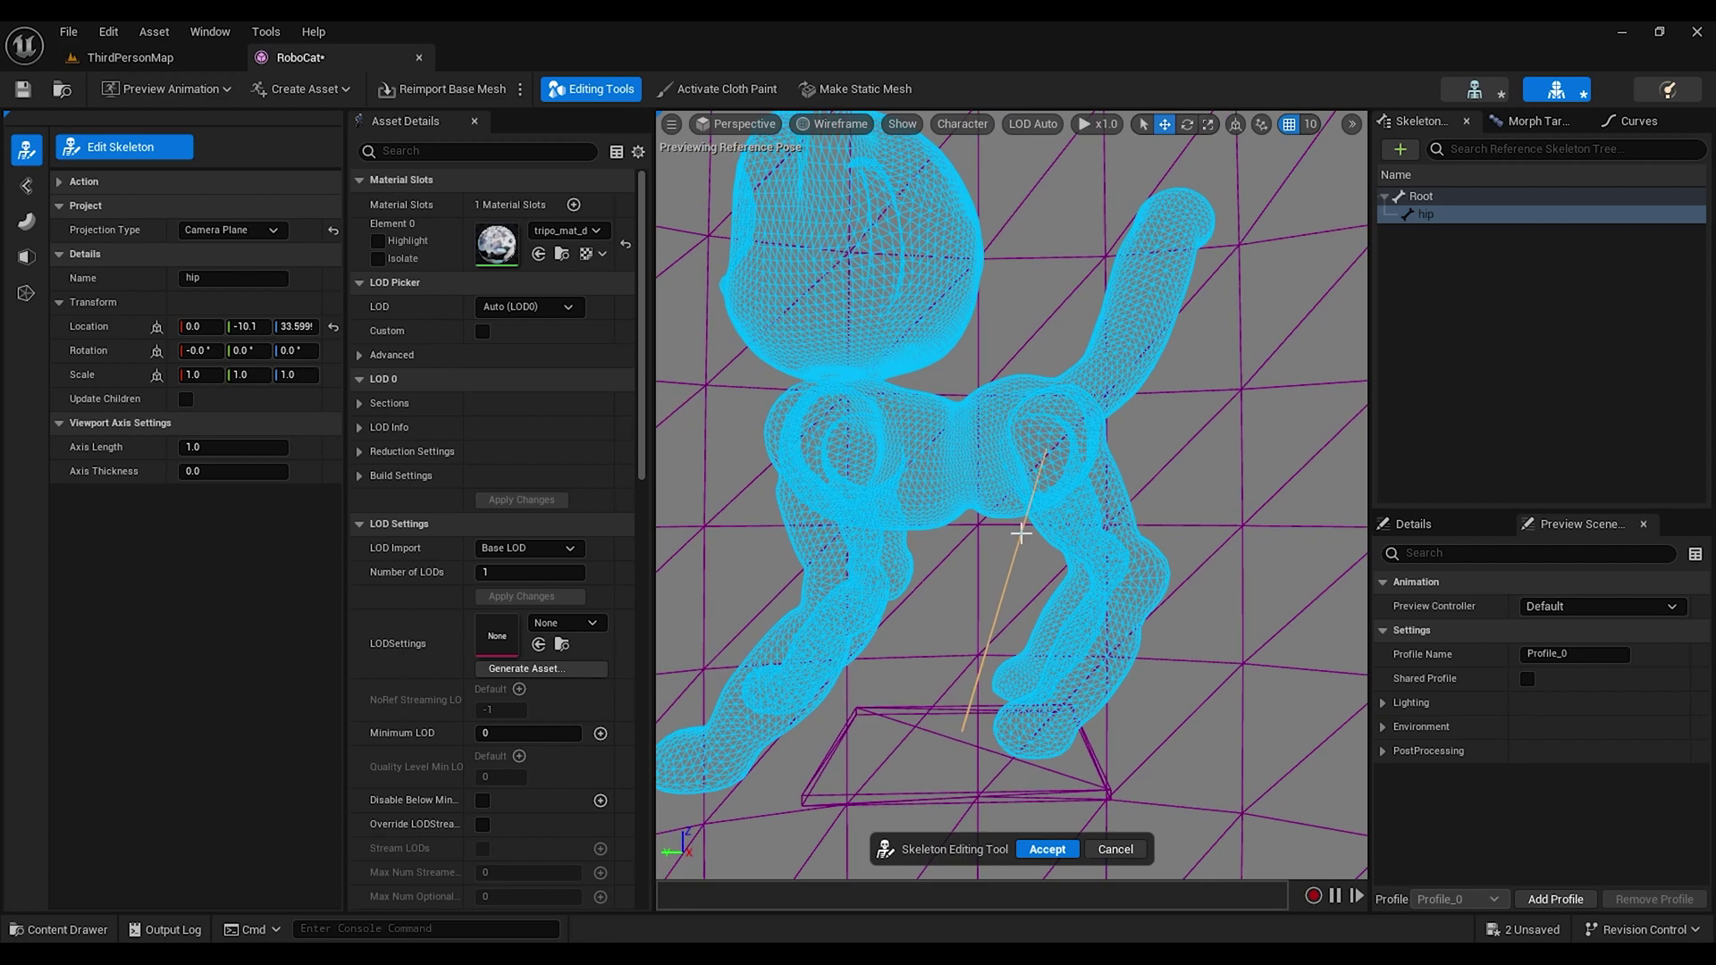
- Accept the hip bone edit and add chained spine01 and spine02 bones from the hip along RoboCat's torso
{"action": "left_click", "coordinate": [1047, 849]}
{"action": "left_click", "coordinate": [124, 147]}
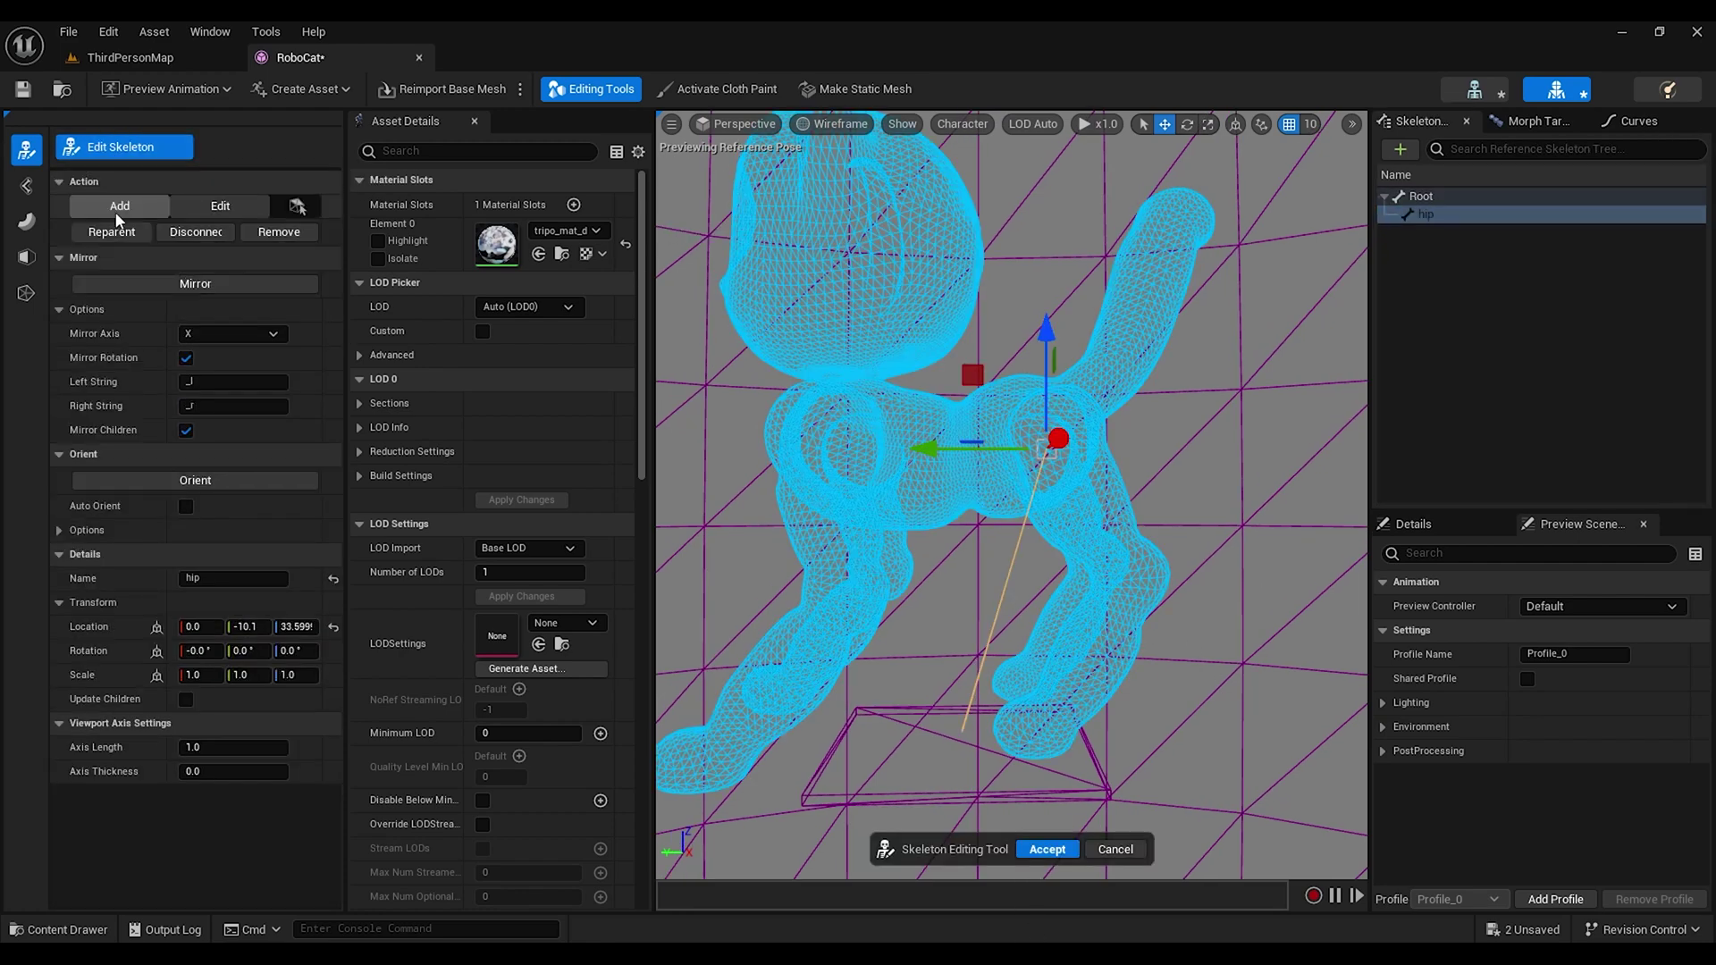
{"action": "left_click", "coordinate": [119, 208]}
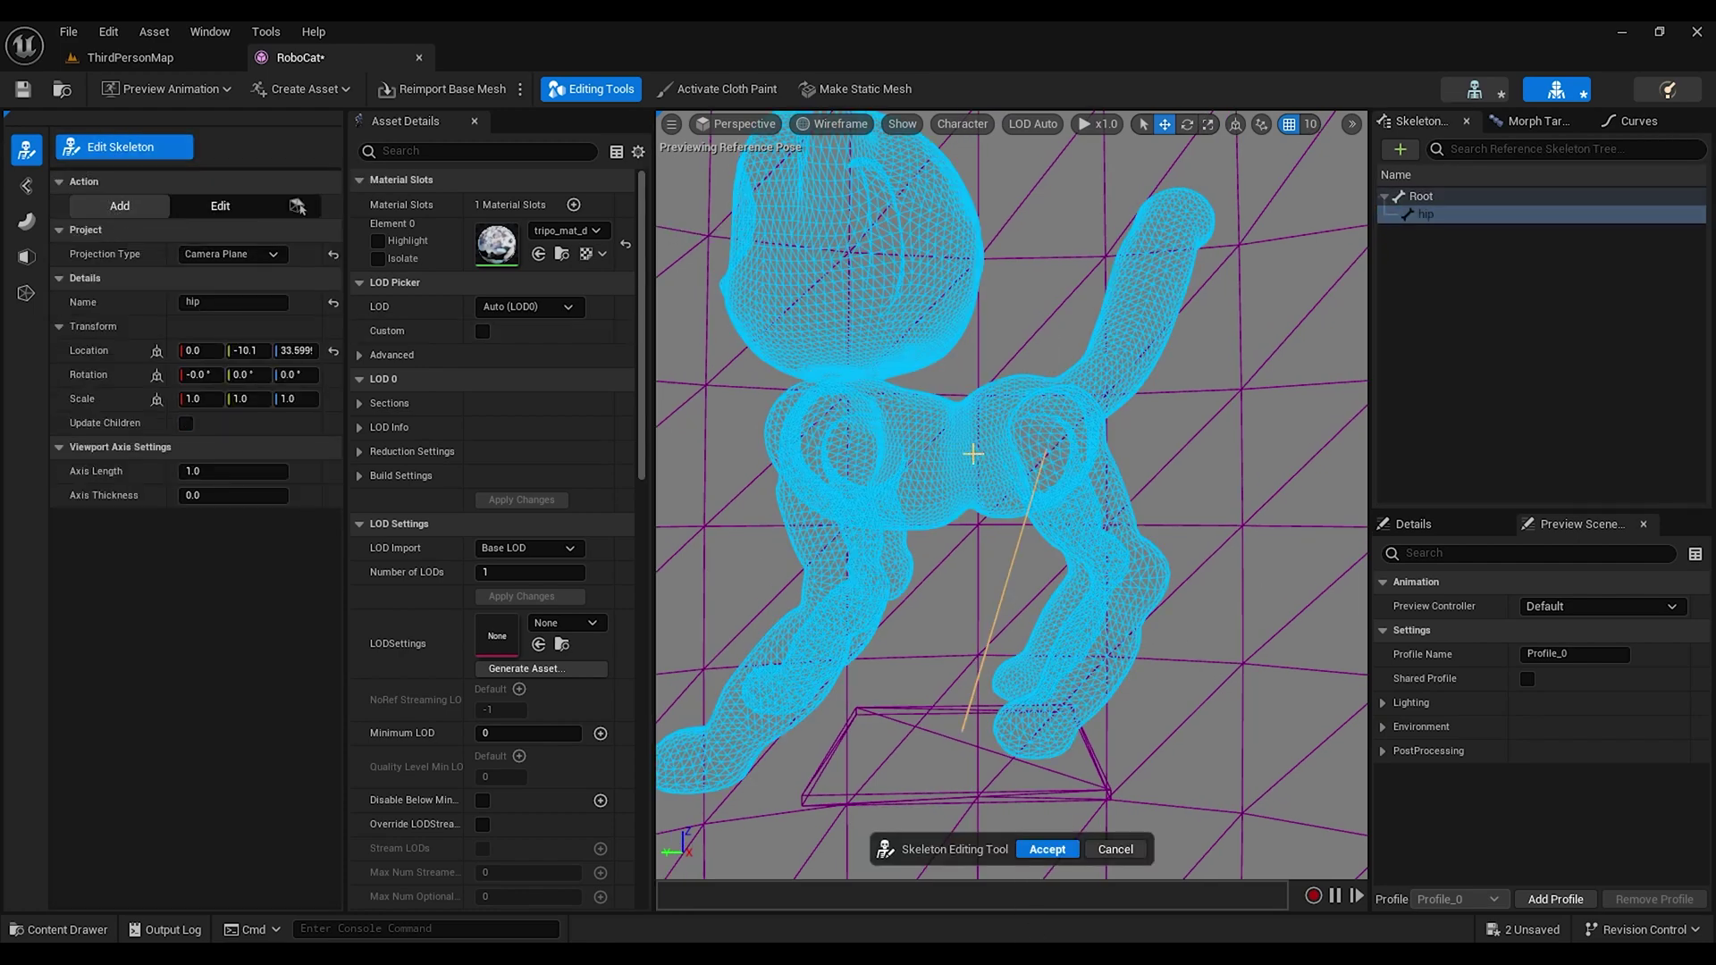
{"action": "left_click", "coordinate": [969, 460]}
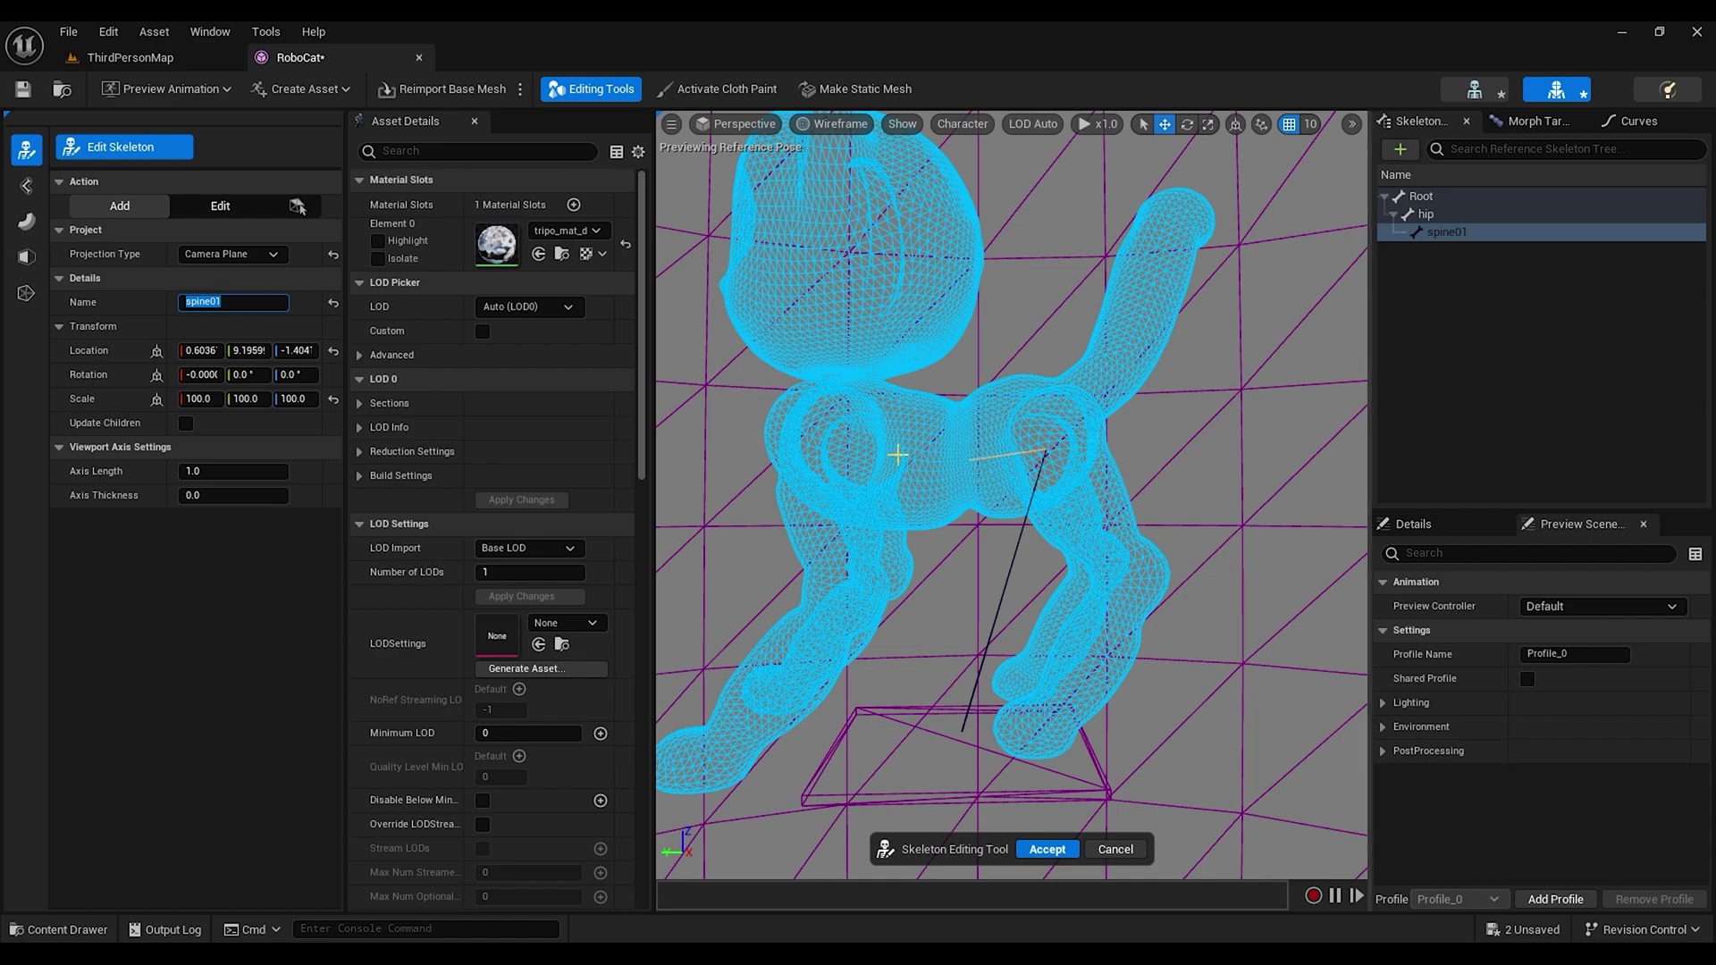
{"action": "left_click", "coordinate": [858, 448]}
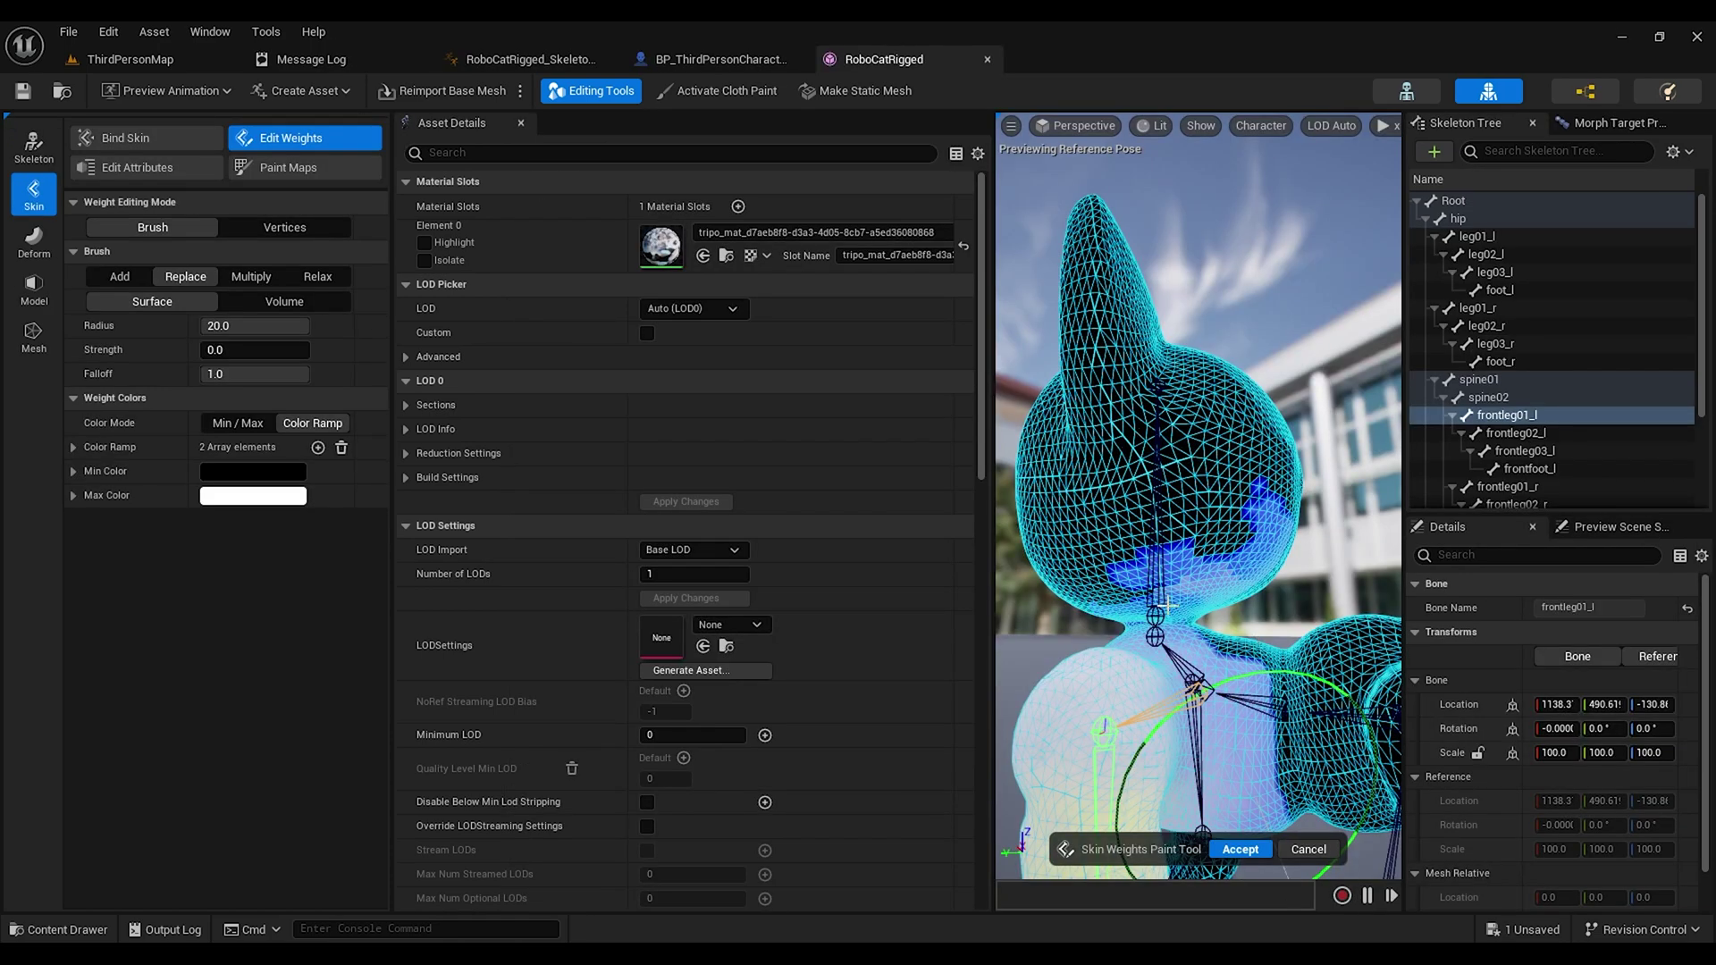
{"action": "scroll", "coordinate": [1165, 552], "scroll_direction": "up", "scroll_amount": 3}
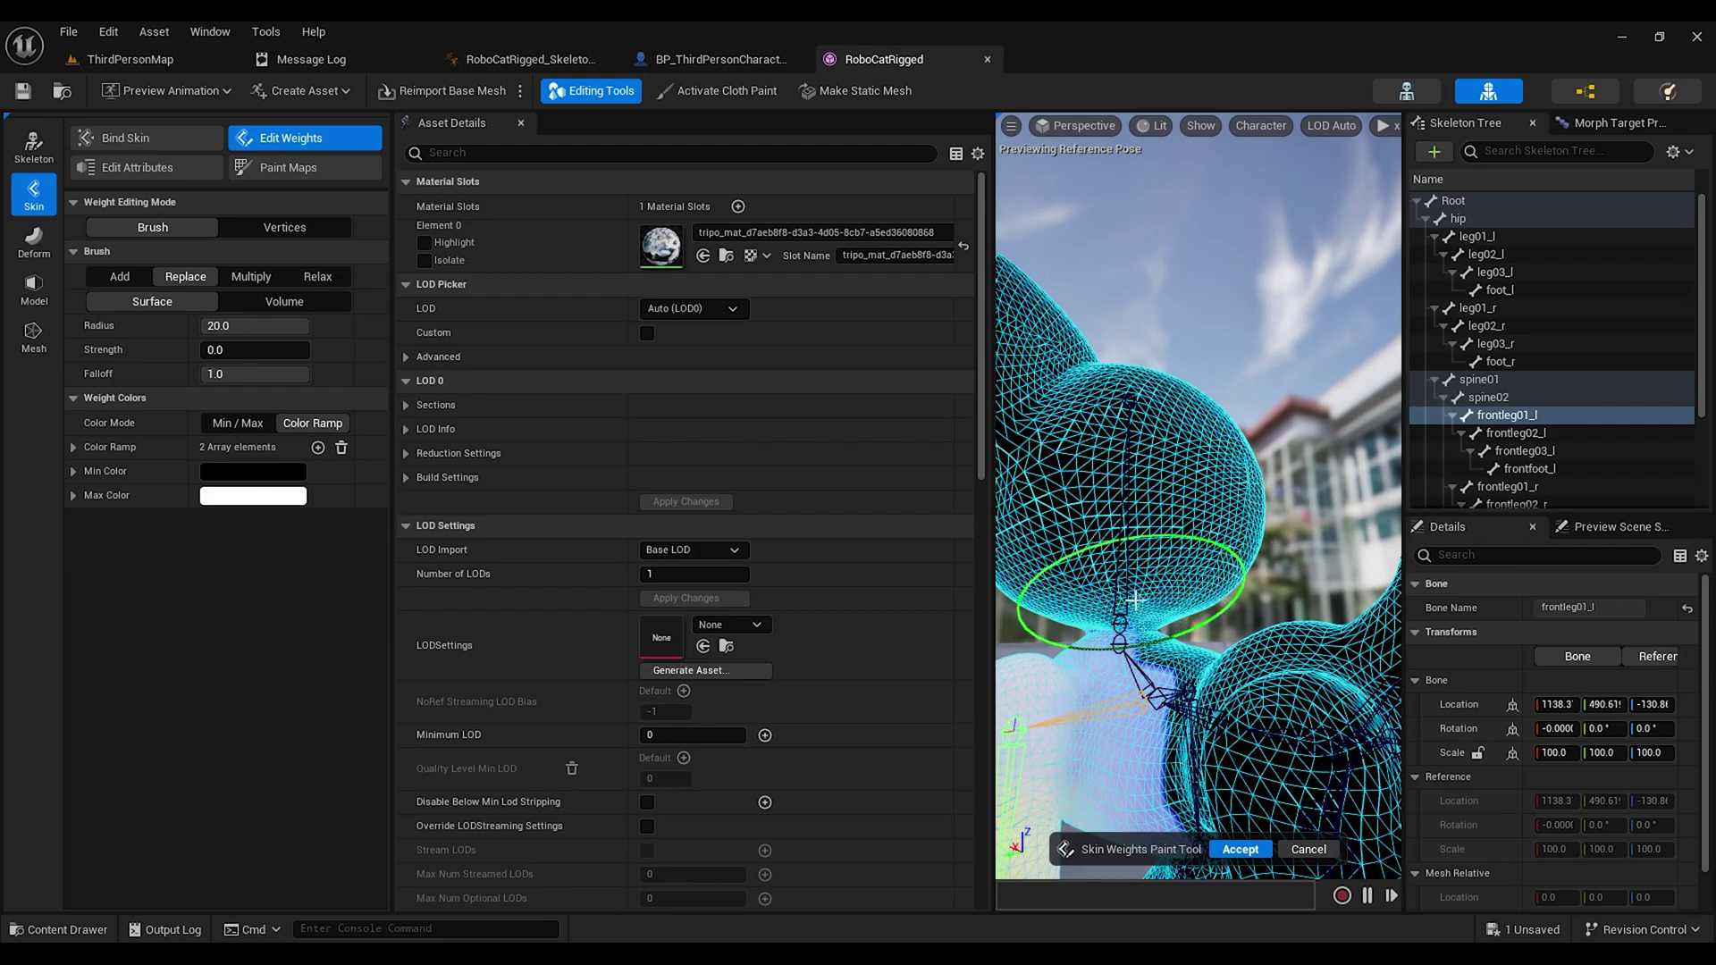
- Inspect the skin weights around the head and left front leg of RoboCatRigged and check another bone
{"action": "scroll", "coordinate": [1135, 601], "scroll_direction": "down", "scroll_amount": 3}
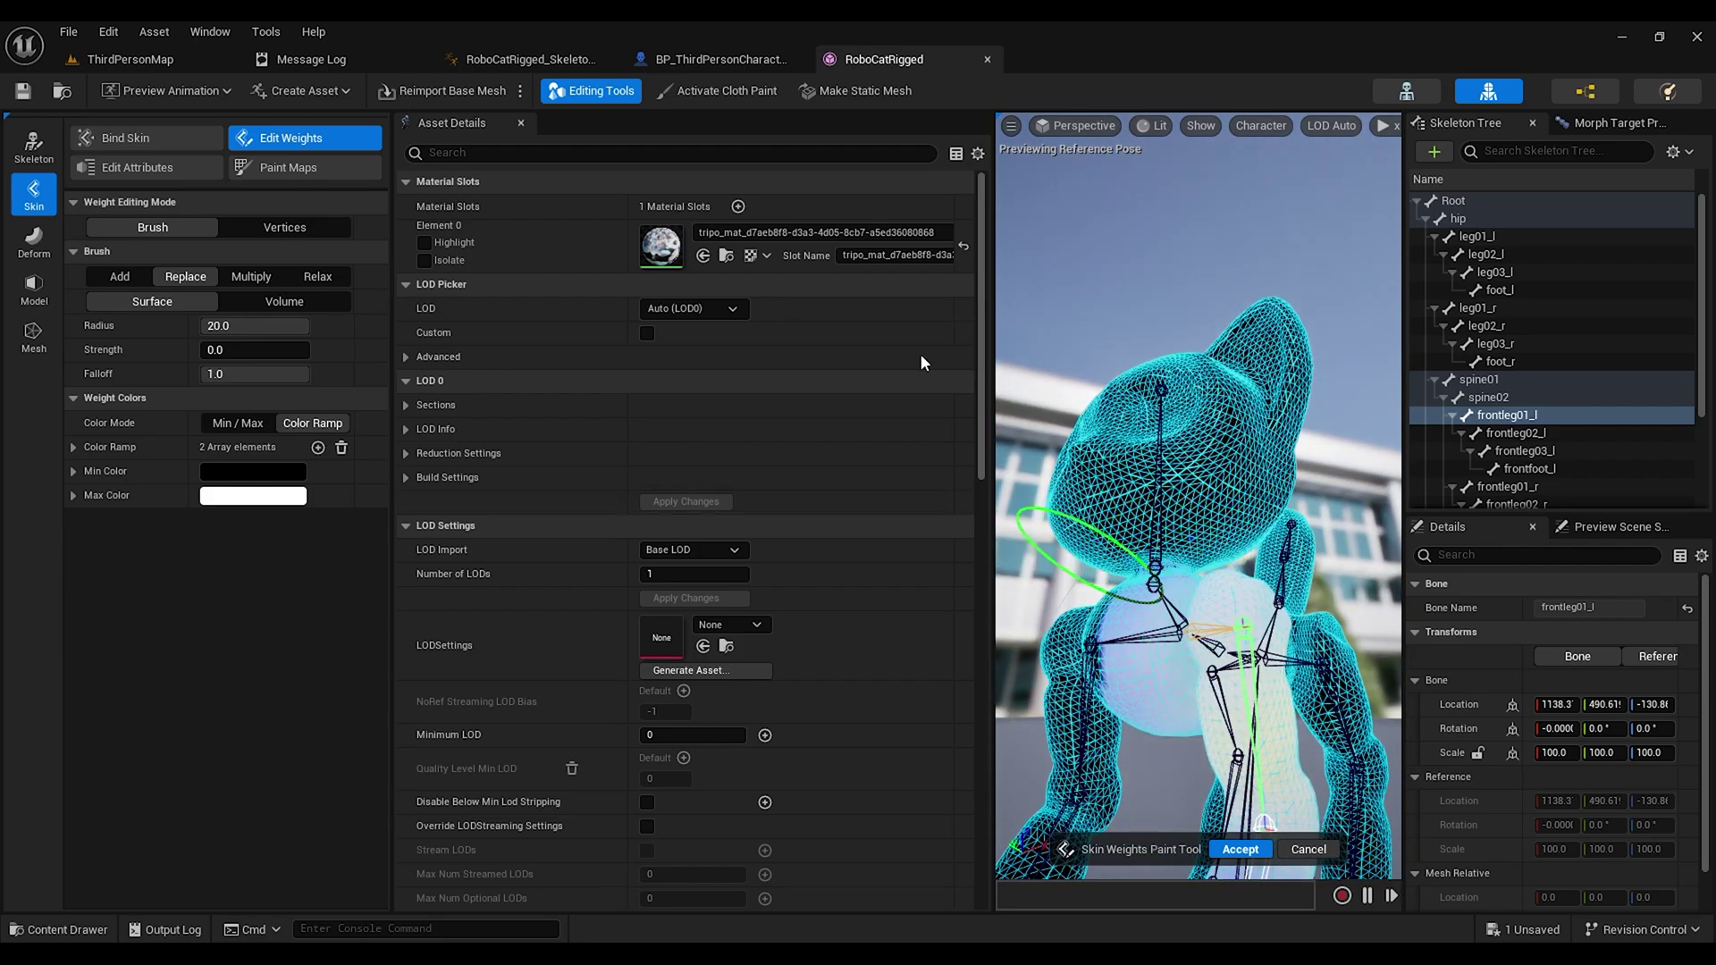
{"action": "scroll", "coordinate": [1536, 411], "scroll_direction": "down", "scroll_amount": 3}
{"action": "left_click", "coordinate": [1531, 404]}
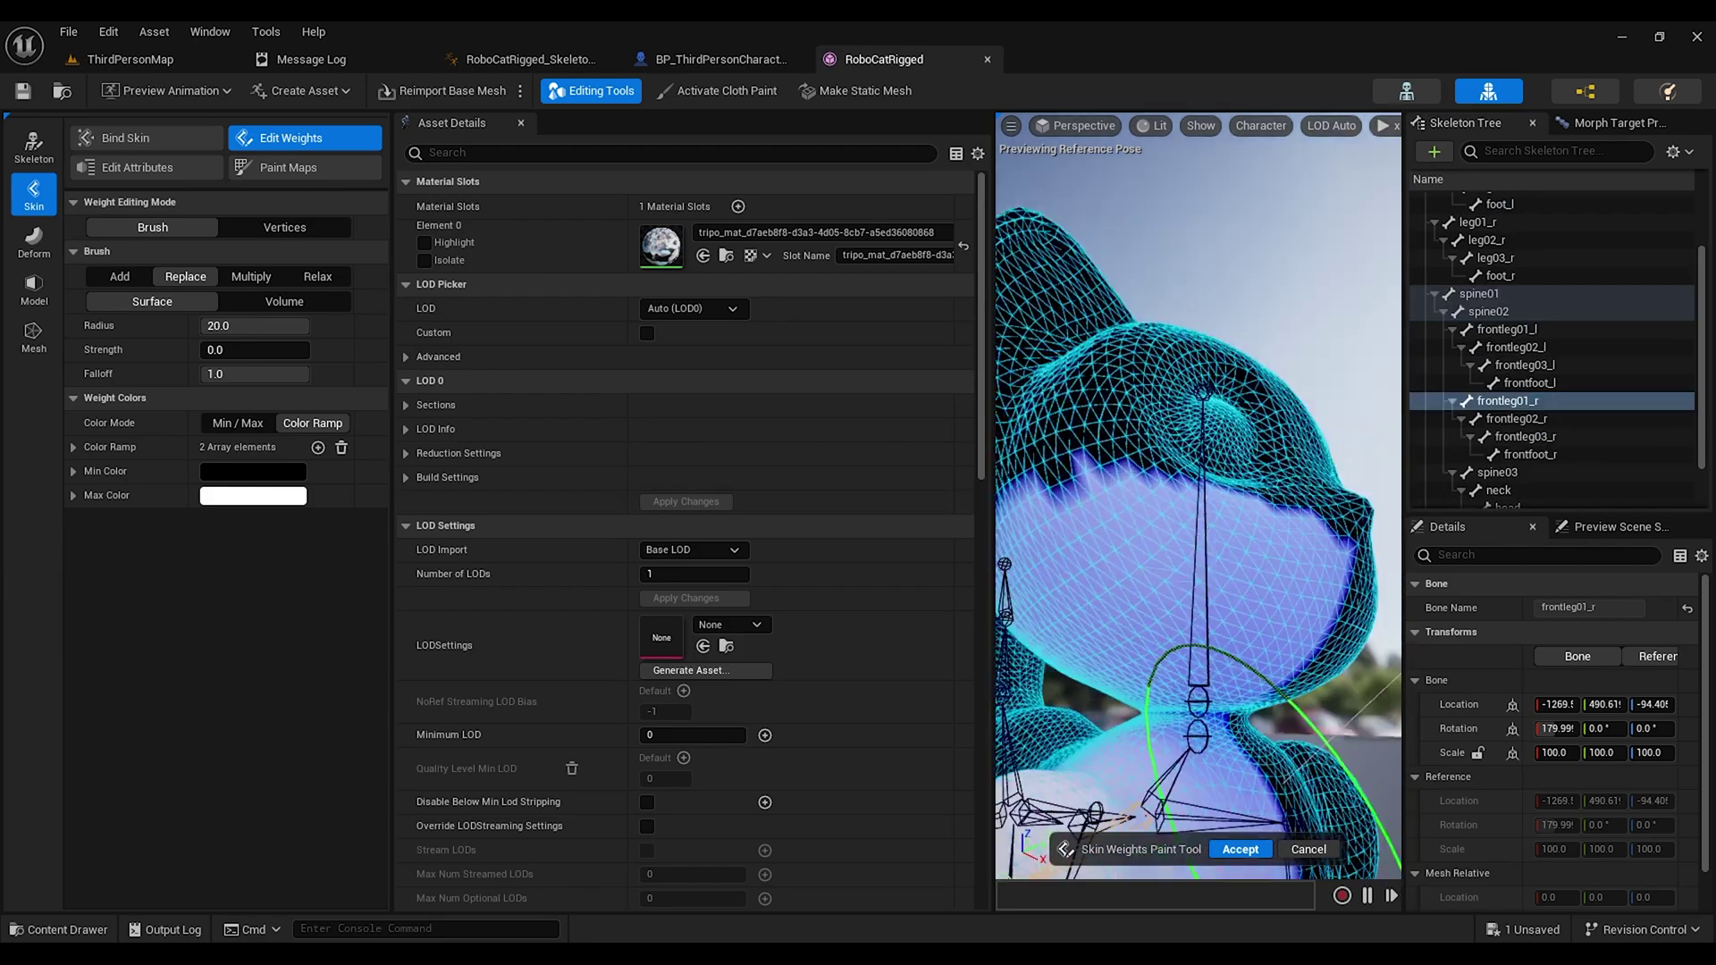
{"action": "scroll", "coordinate": [1221, 569], "scroll_direction": "down", "scroll_amount": 3}
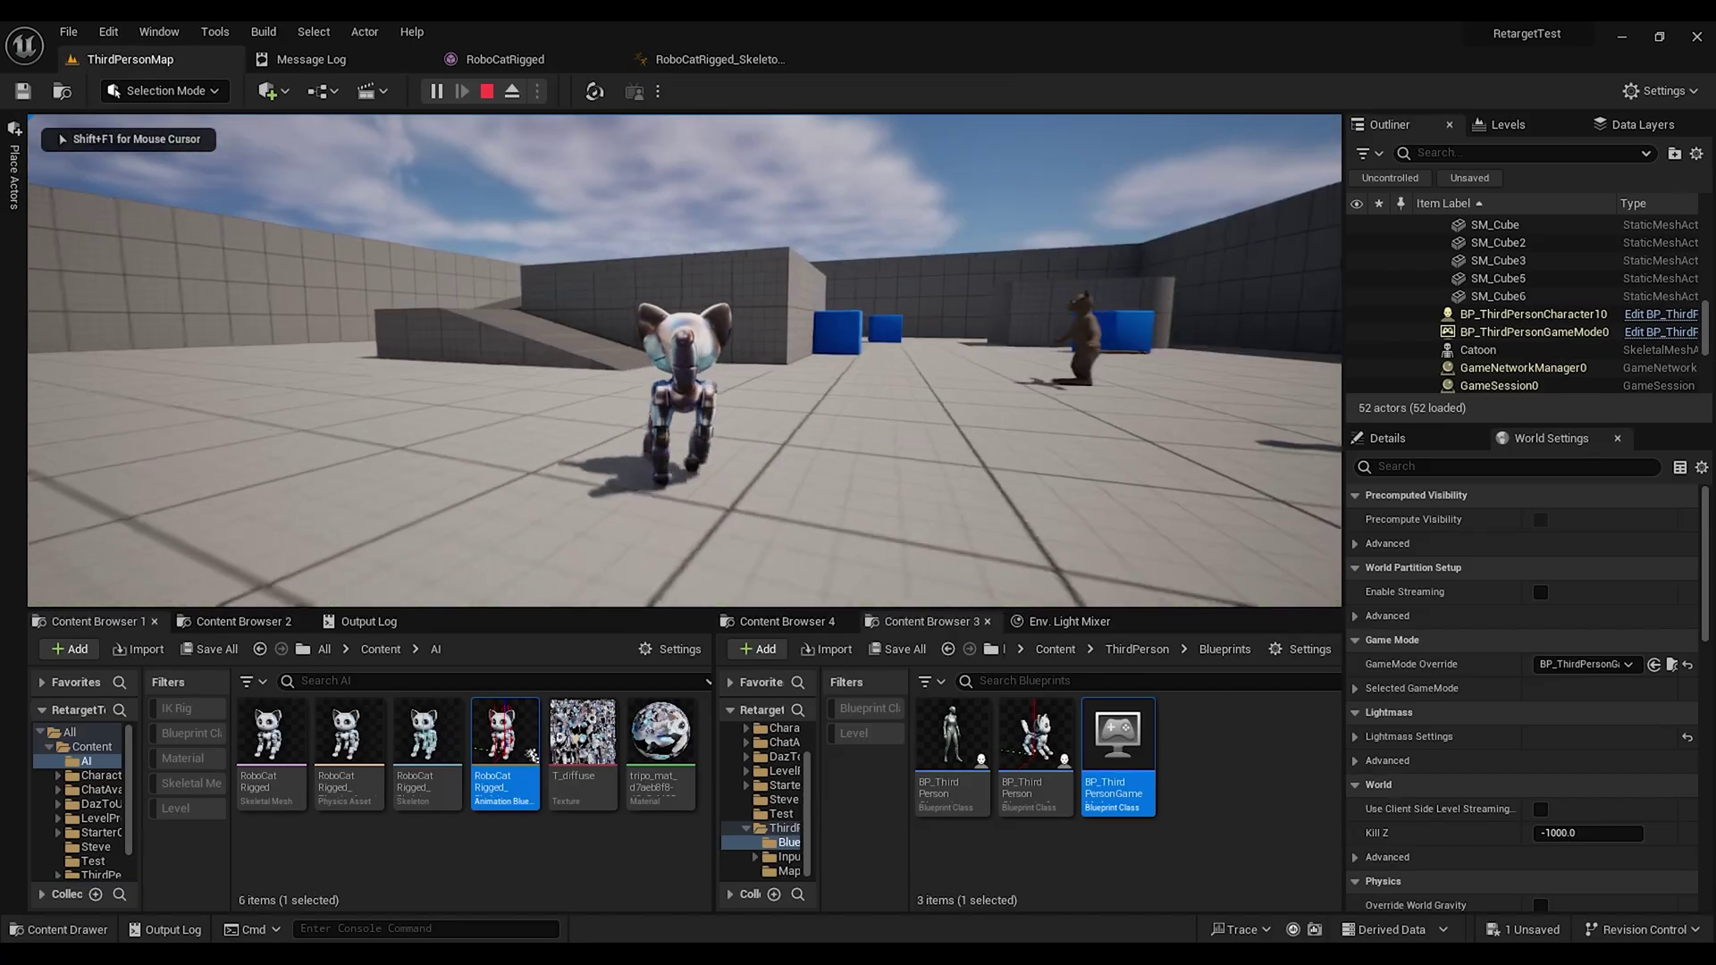
- Play-test the four-legged RoboCat by running it through ThirdPersonMap
{"action": "key", "text": "w"}
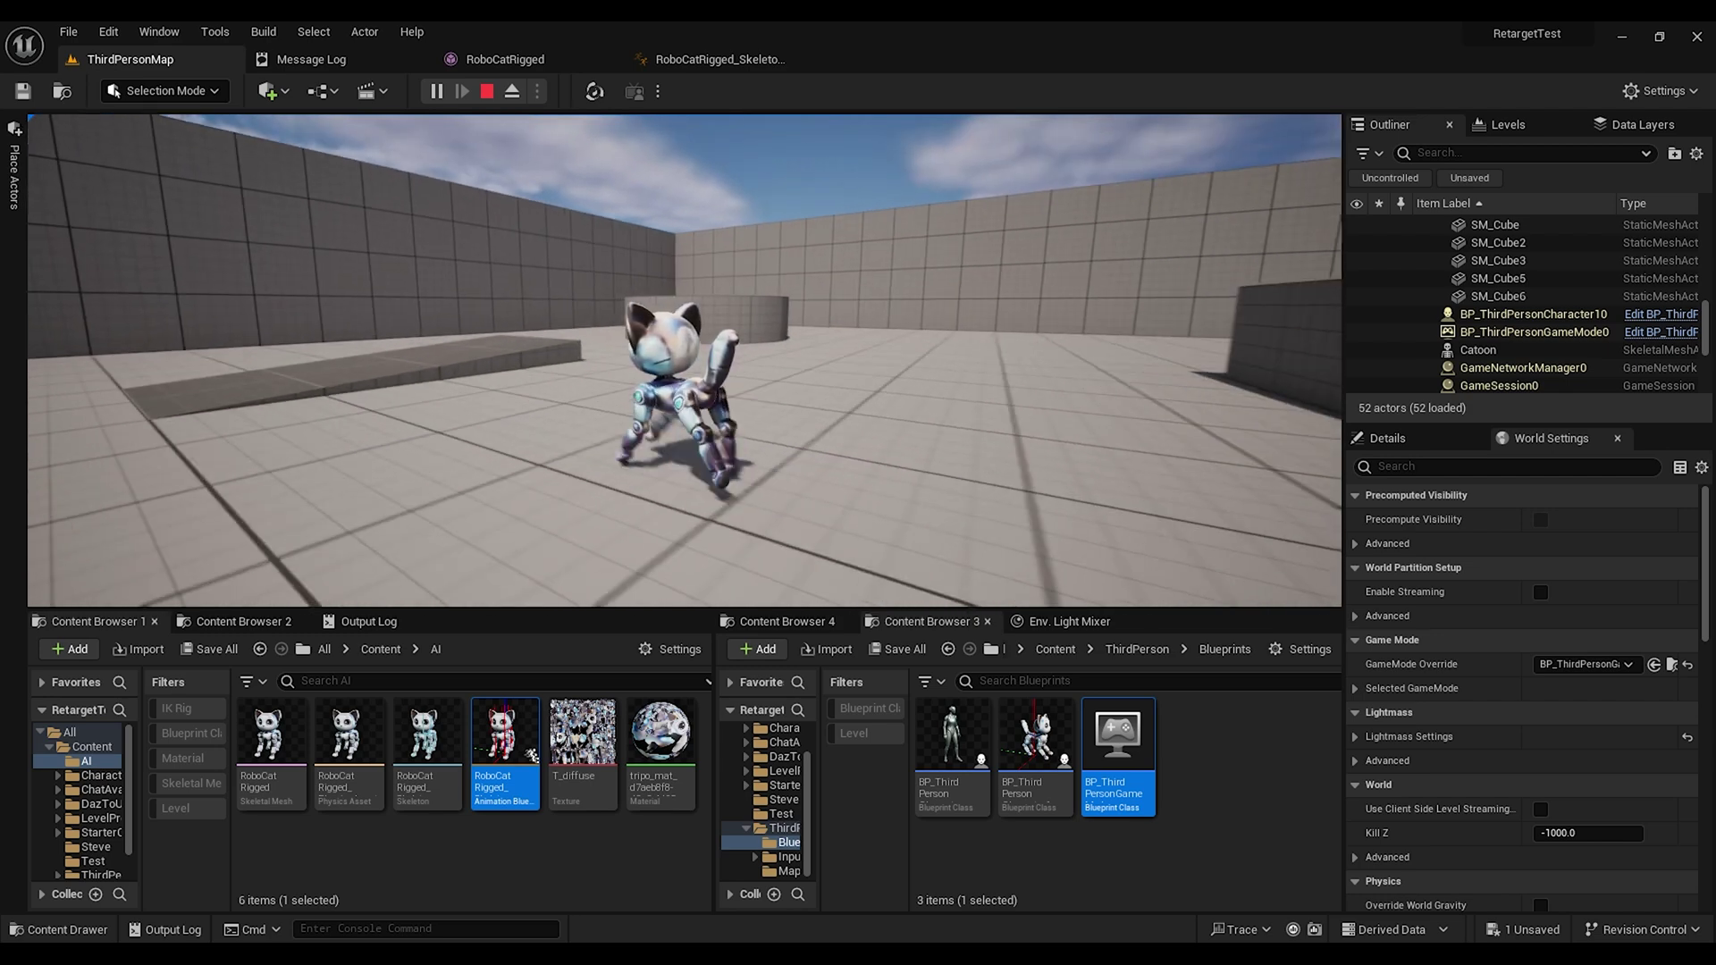
- Run RoboCat across the low platform, past the round block and over the open floor to check its movement animation while turning
{"action": "key", "text": "a"}
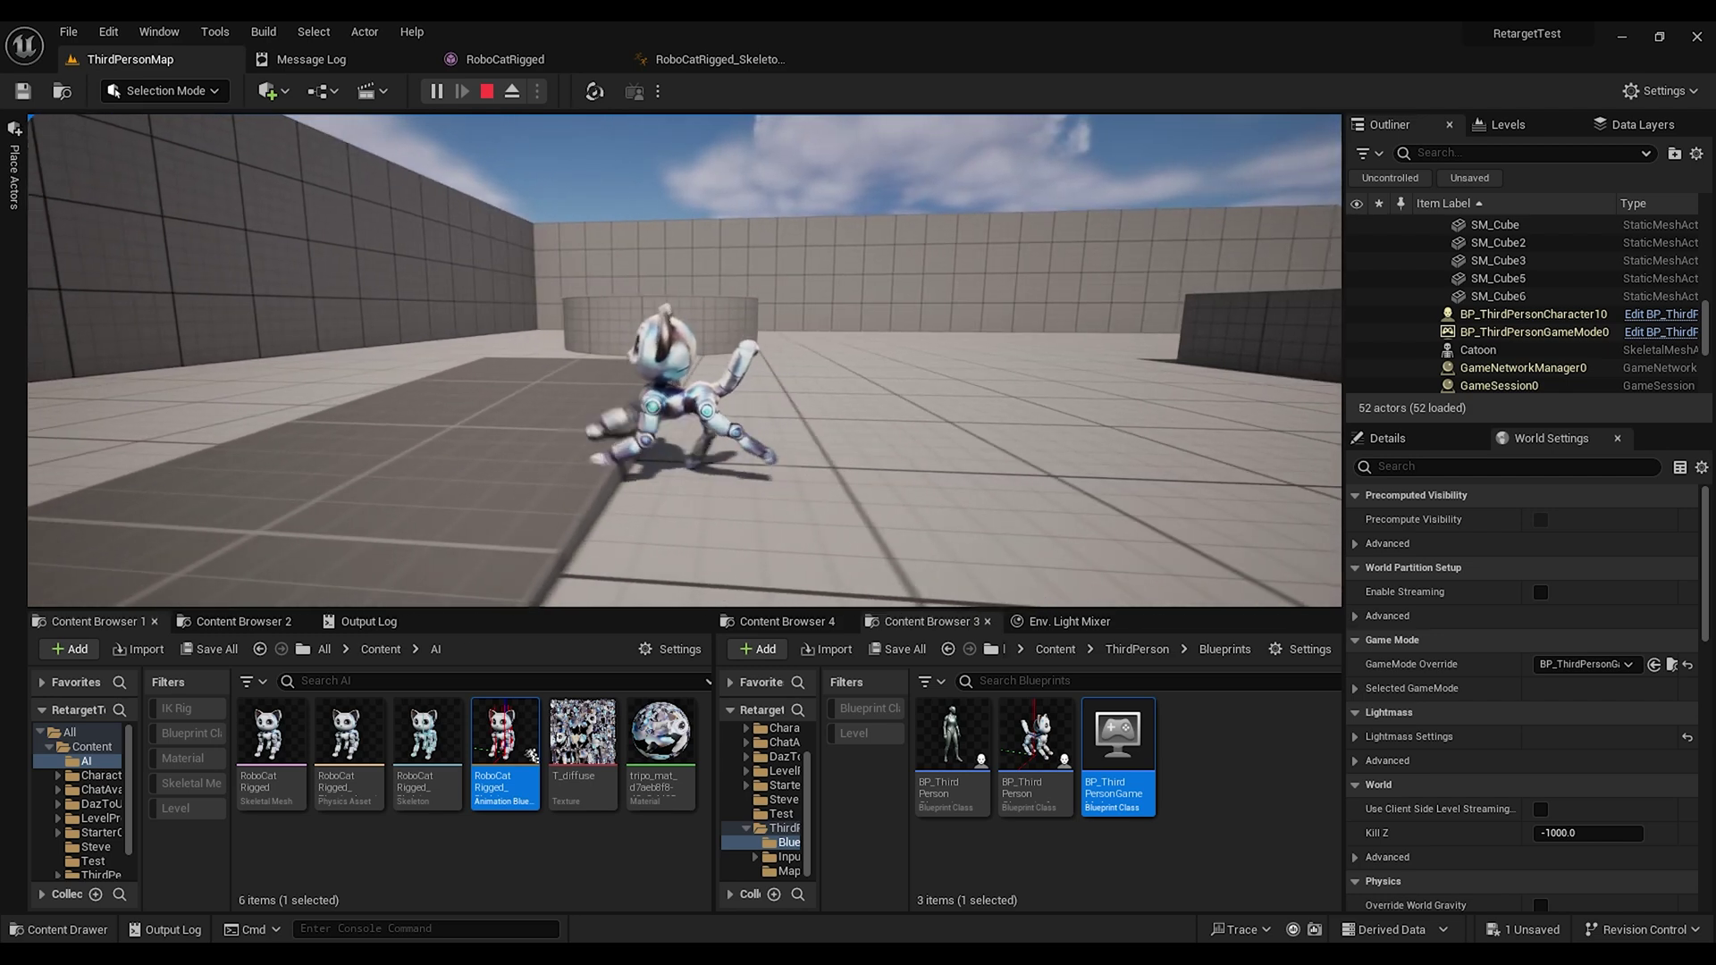
{"action": "key", "text": "w"}
{"action": "key", "text": "a"}
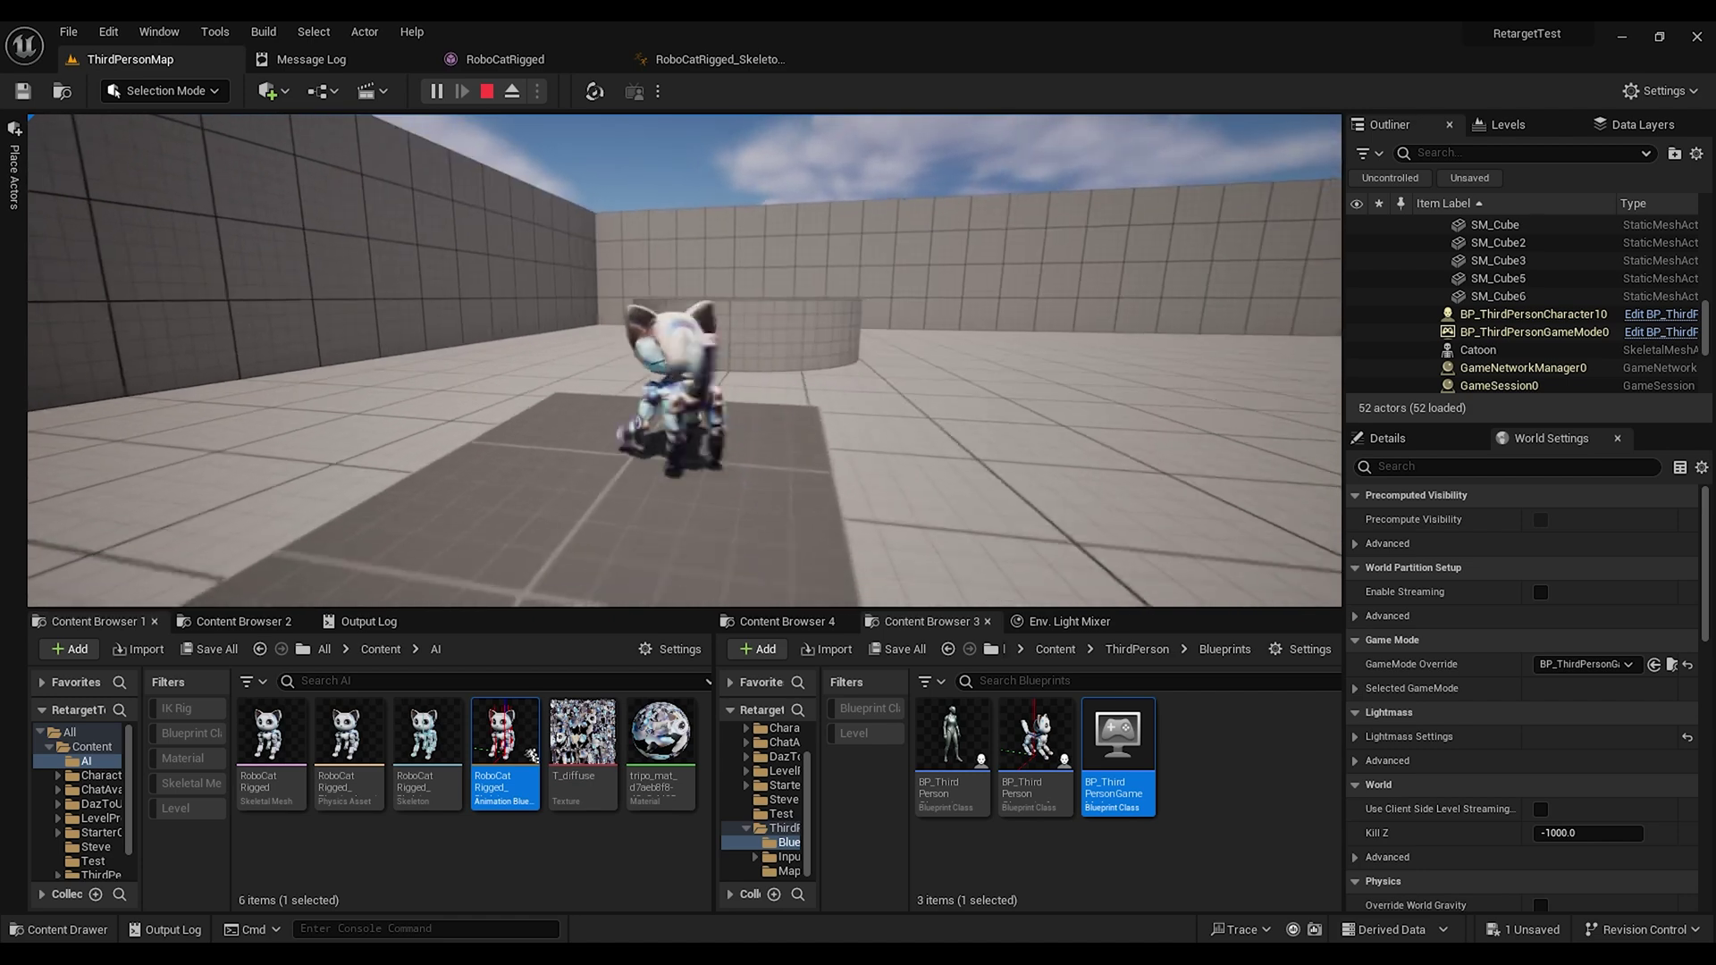
{"action": "key", "text": "a"}
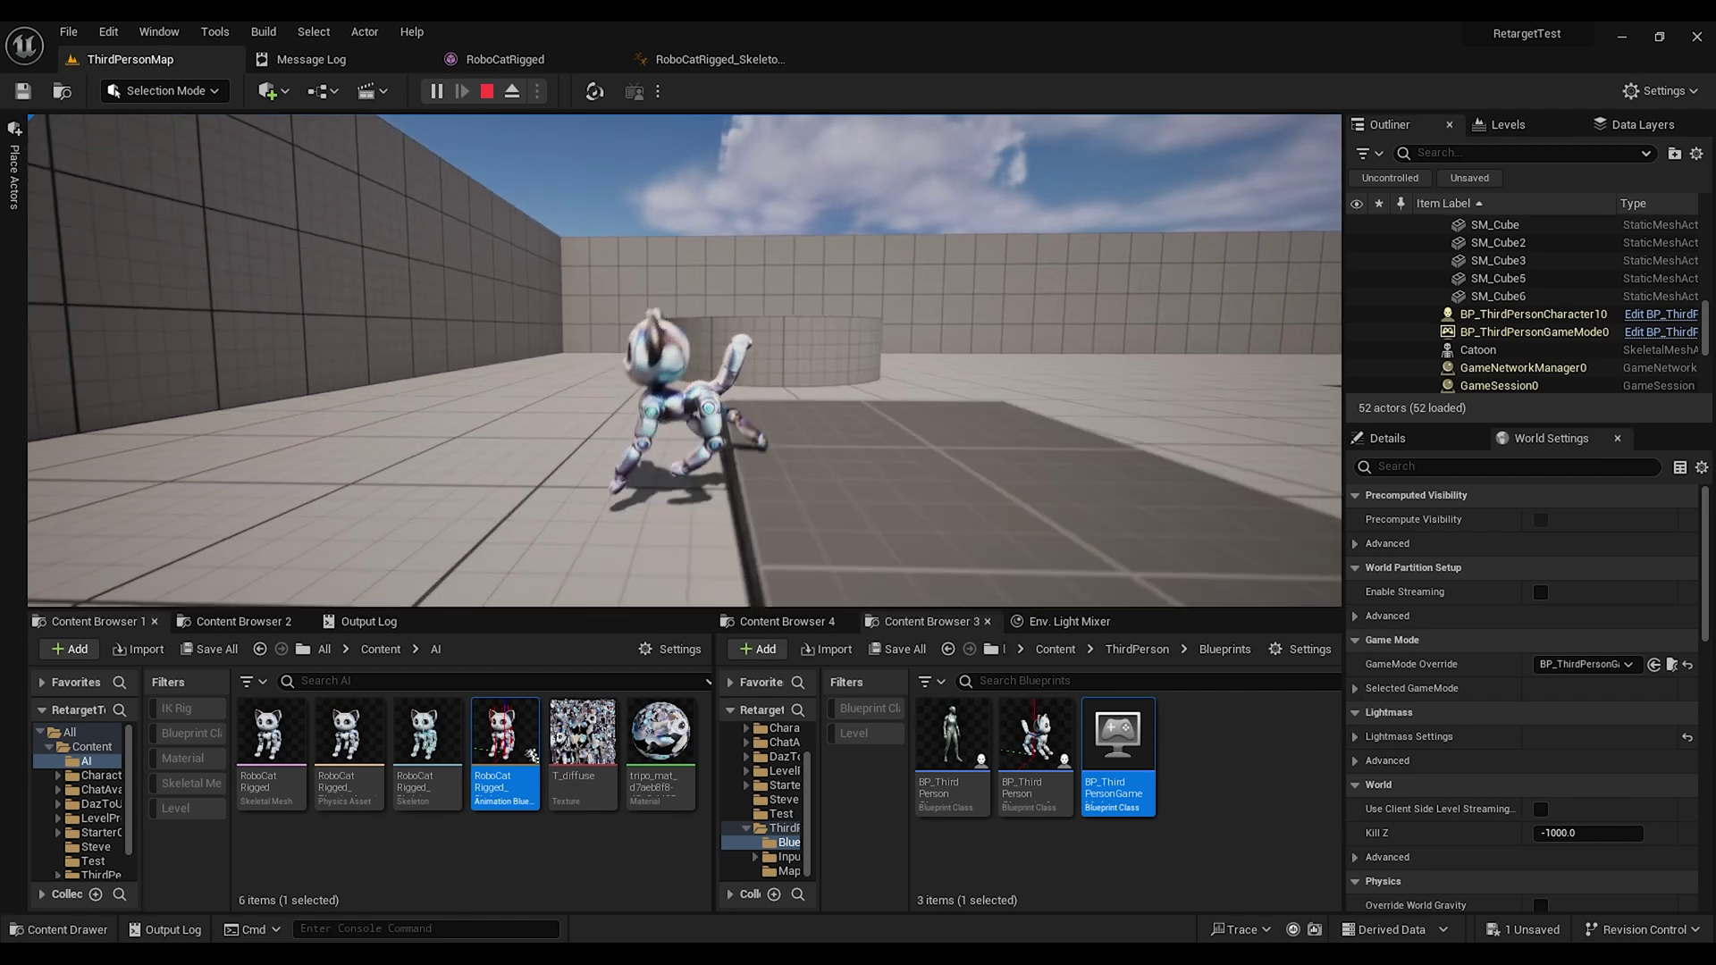
{"action": "key", "text": "d"}
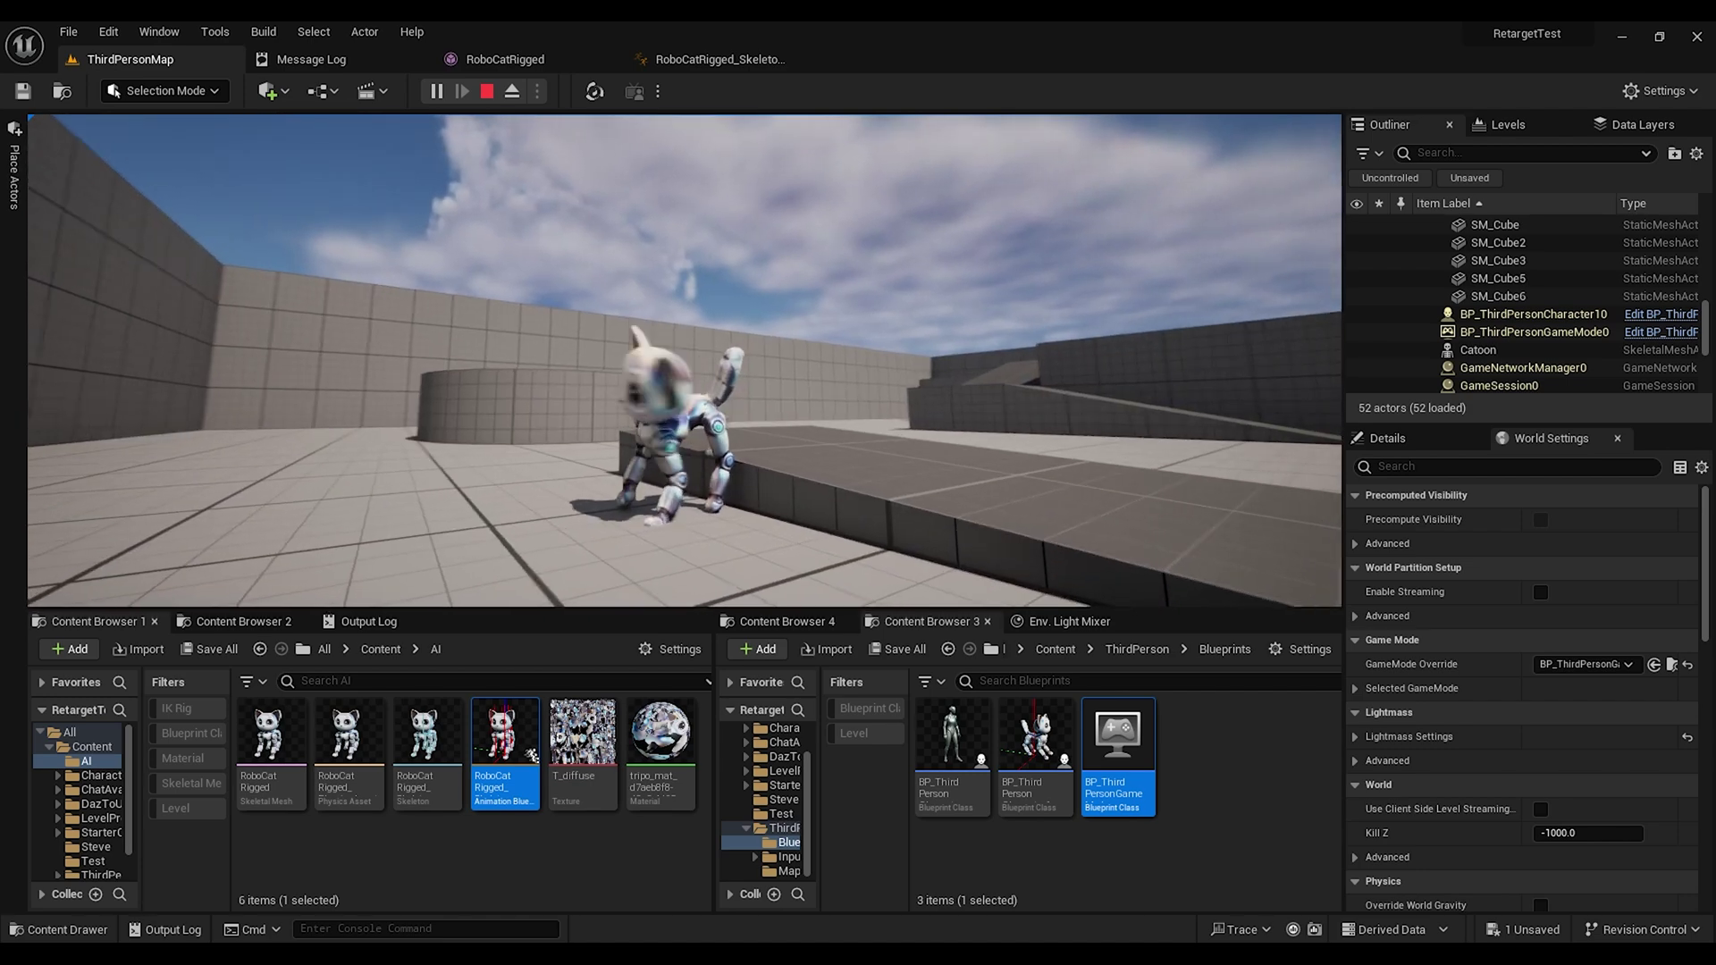
{"action": "key", "text": "w"}
{"action": "key", "text": "w"}
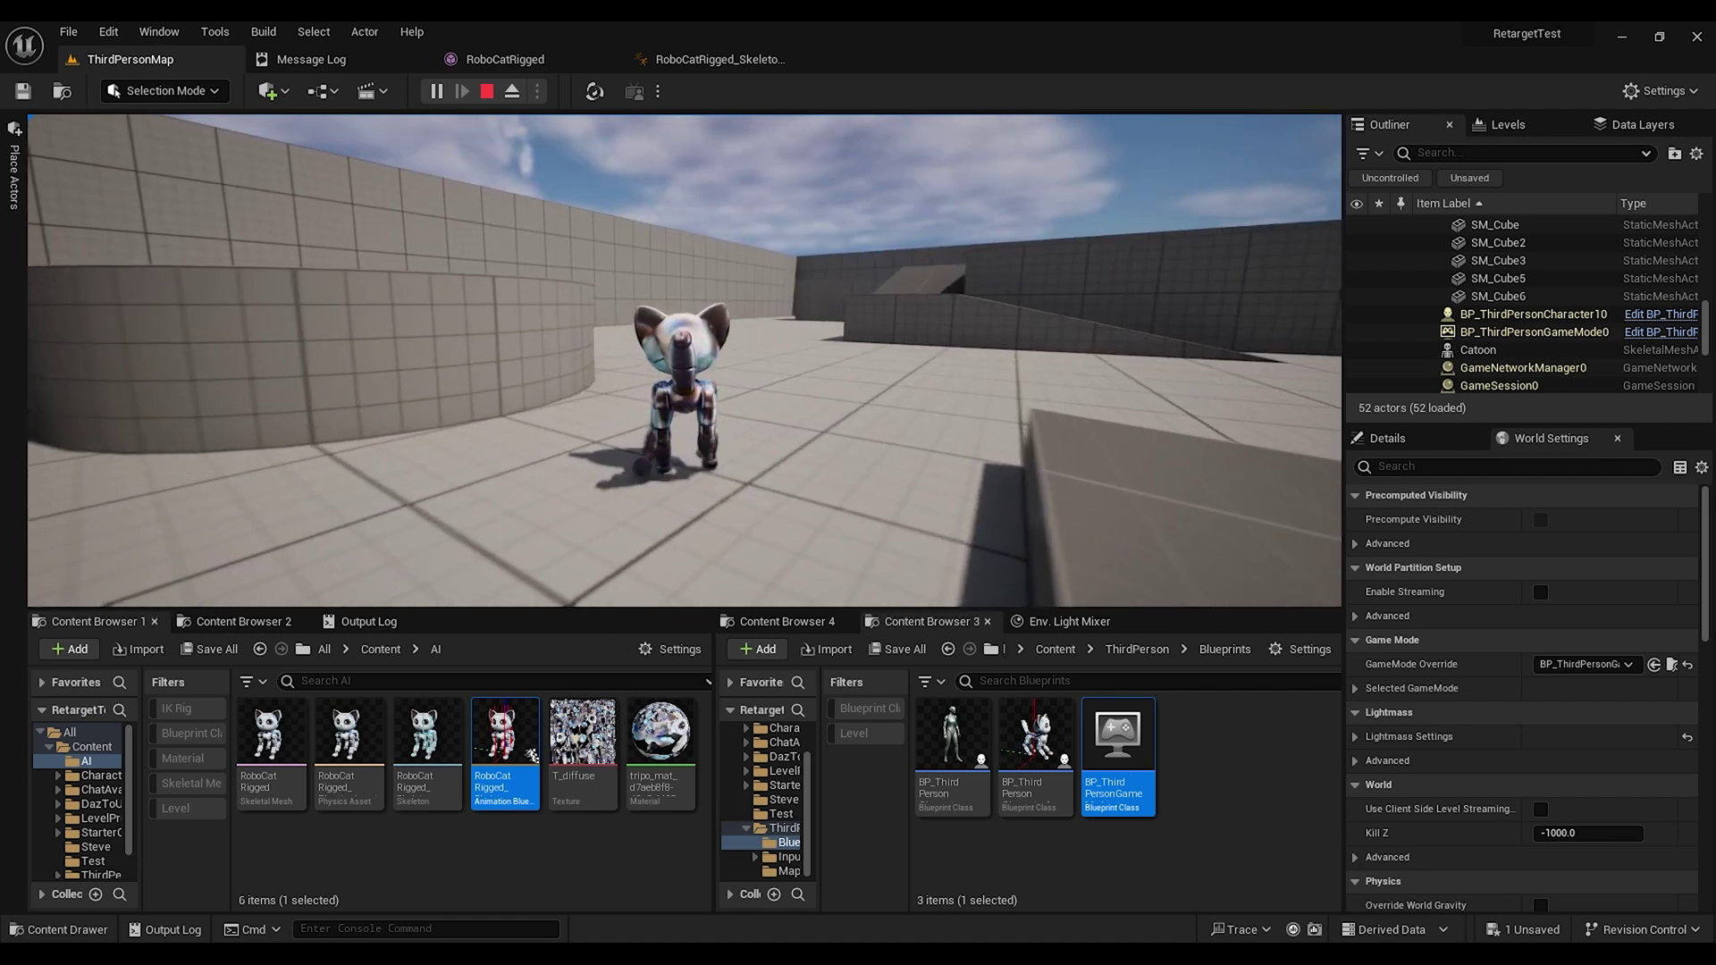
{"action": "key", "text": "d"}
{"action": "key", "text": "w"}
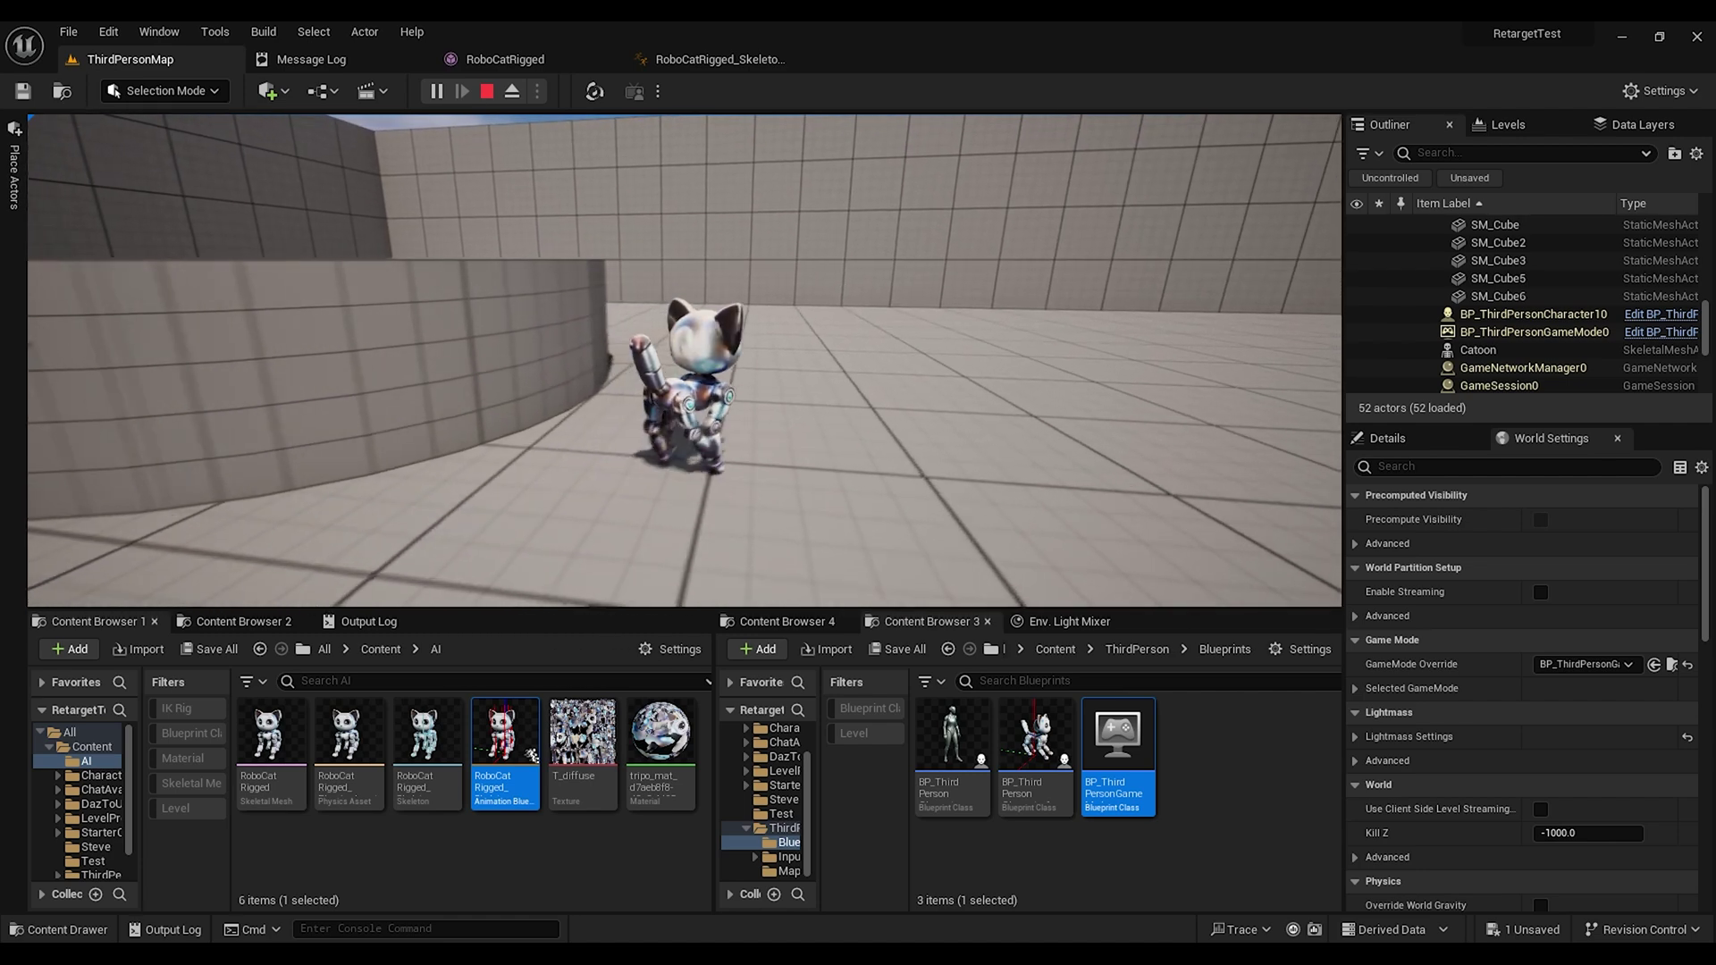
{"action": "key", "text": "d"}
{"action": "key", "text": "w"}
{"action": "key", "text": "d"}
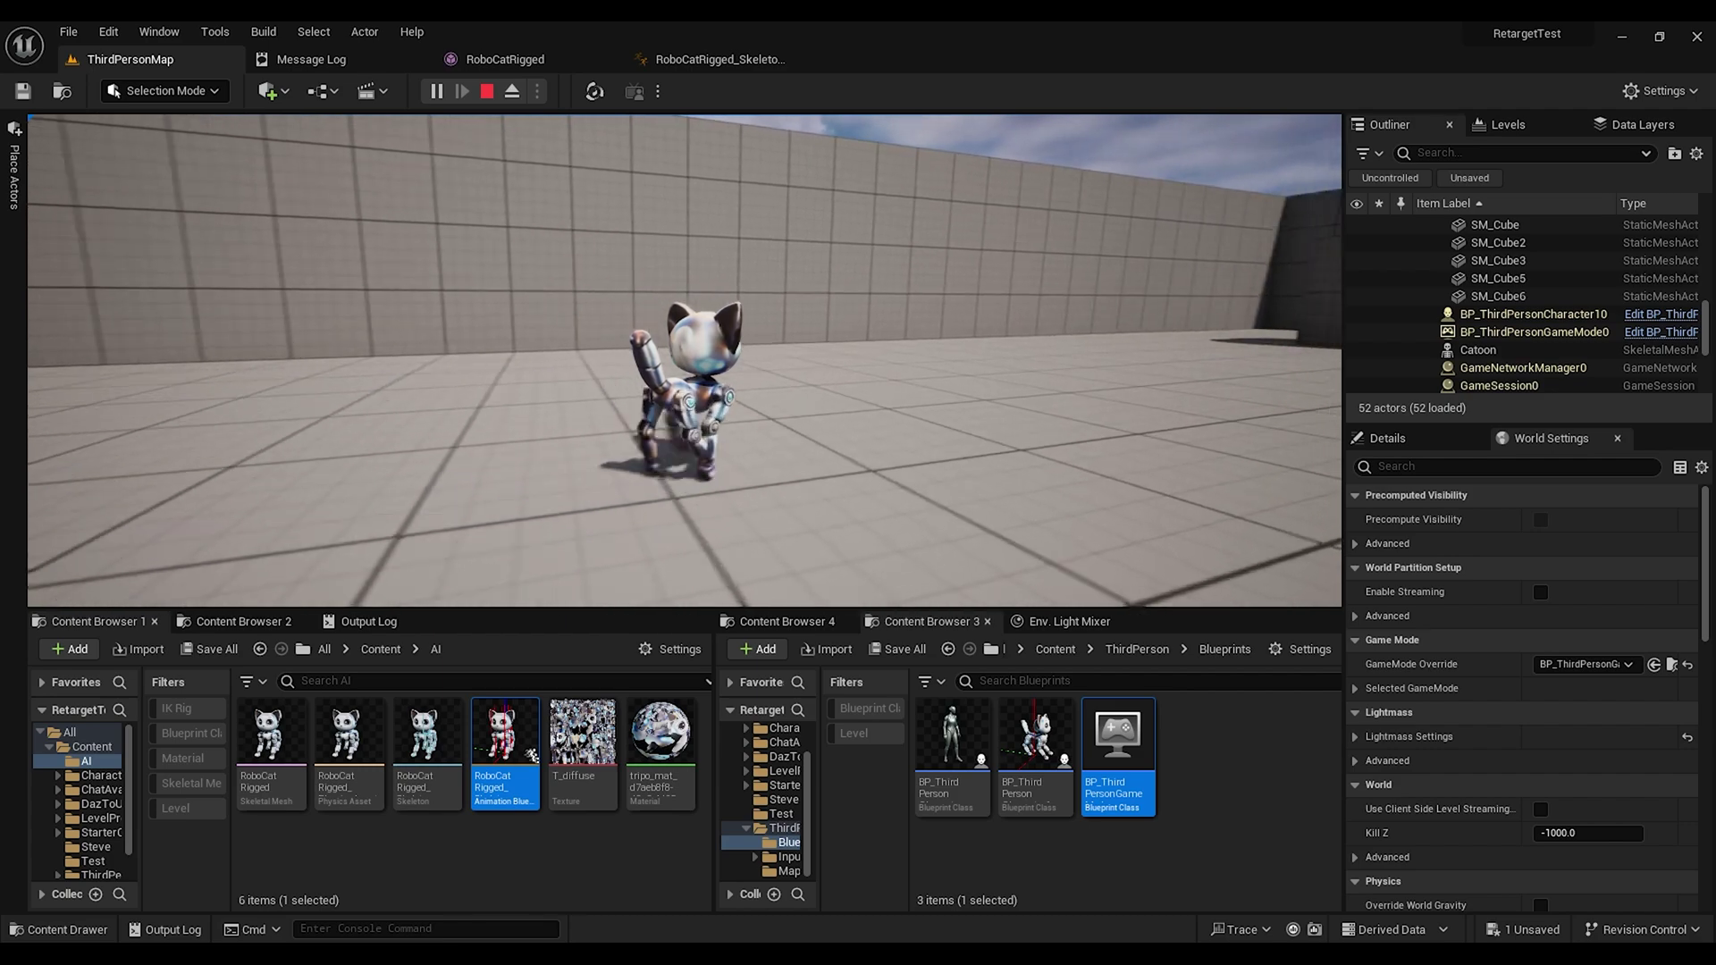